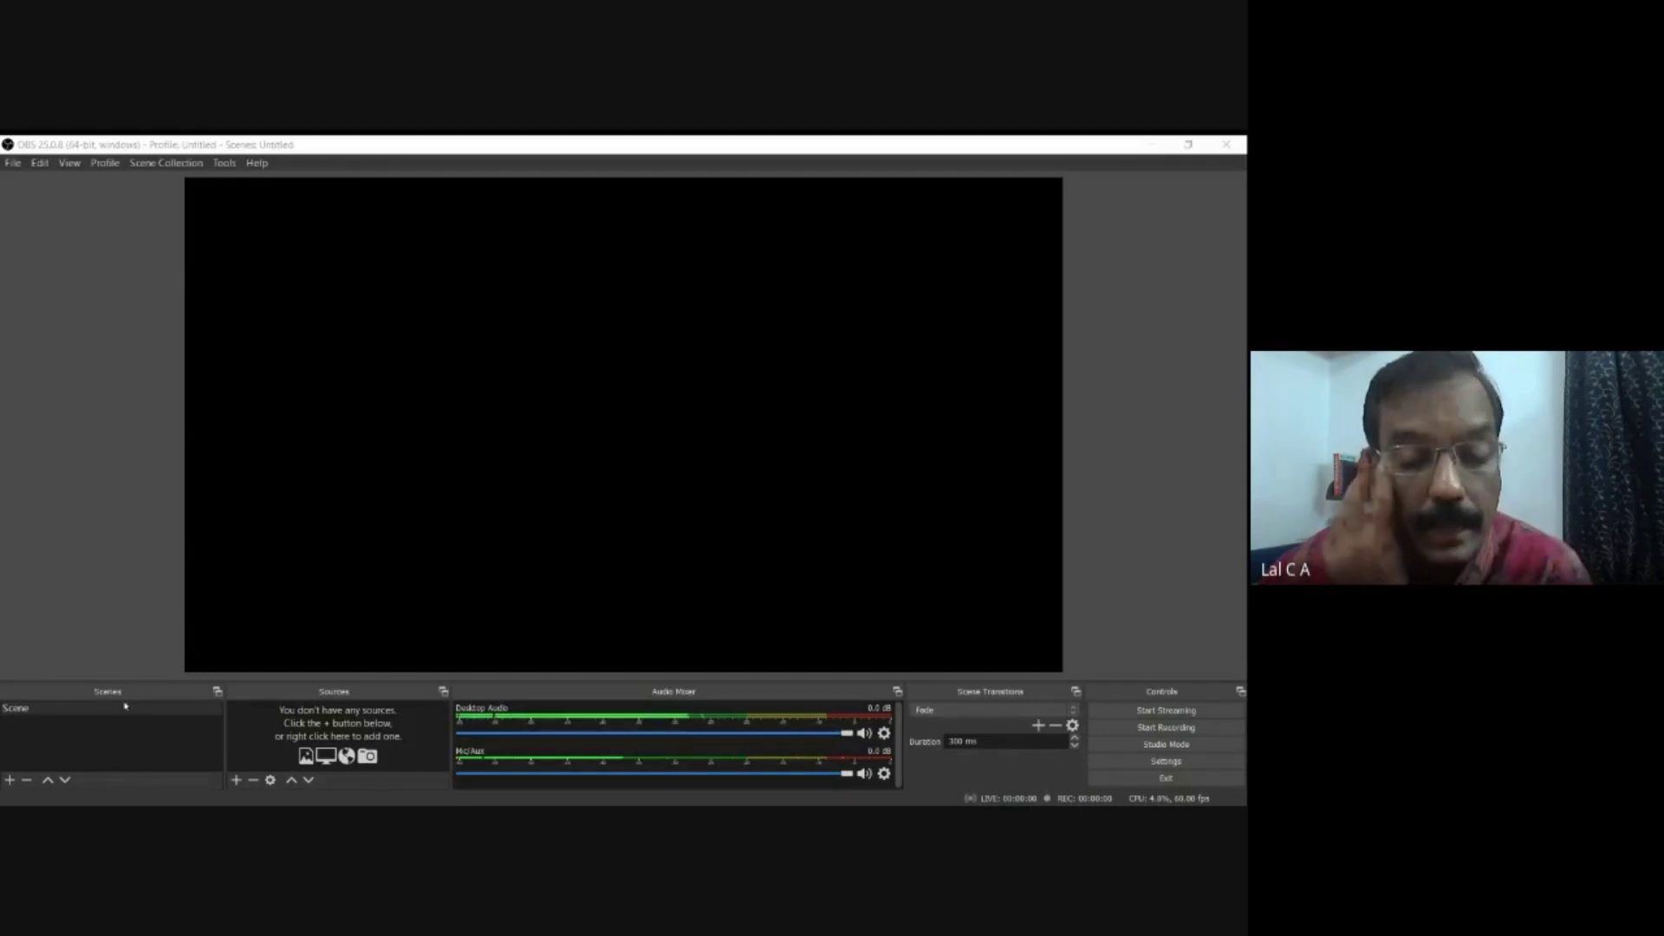
- Select the default scene and bring up the Sources add menu
{"action": "left_click", "coordinate": [22, 711]}
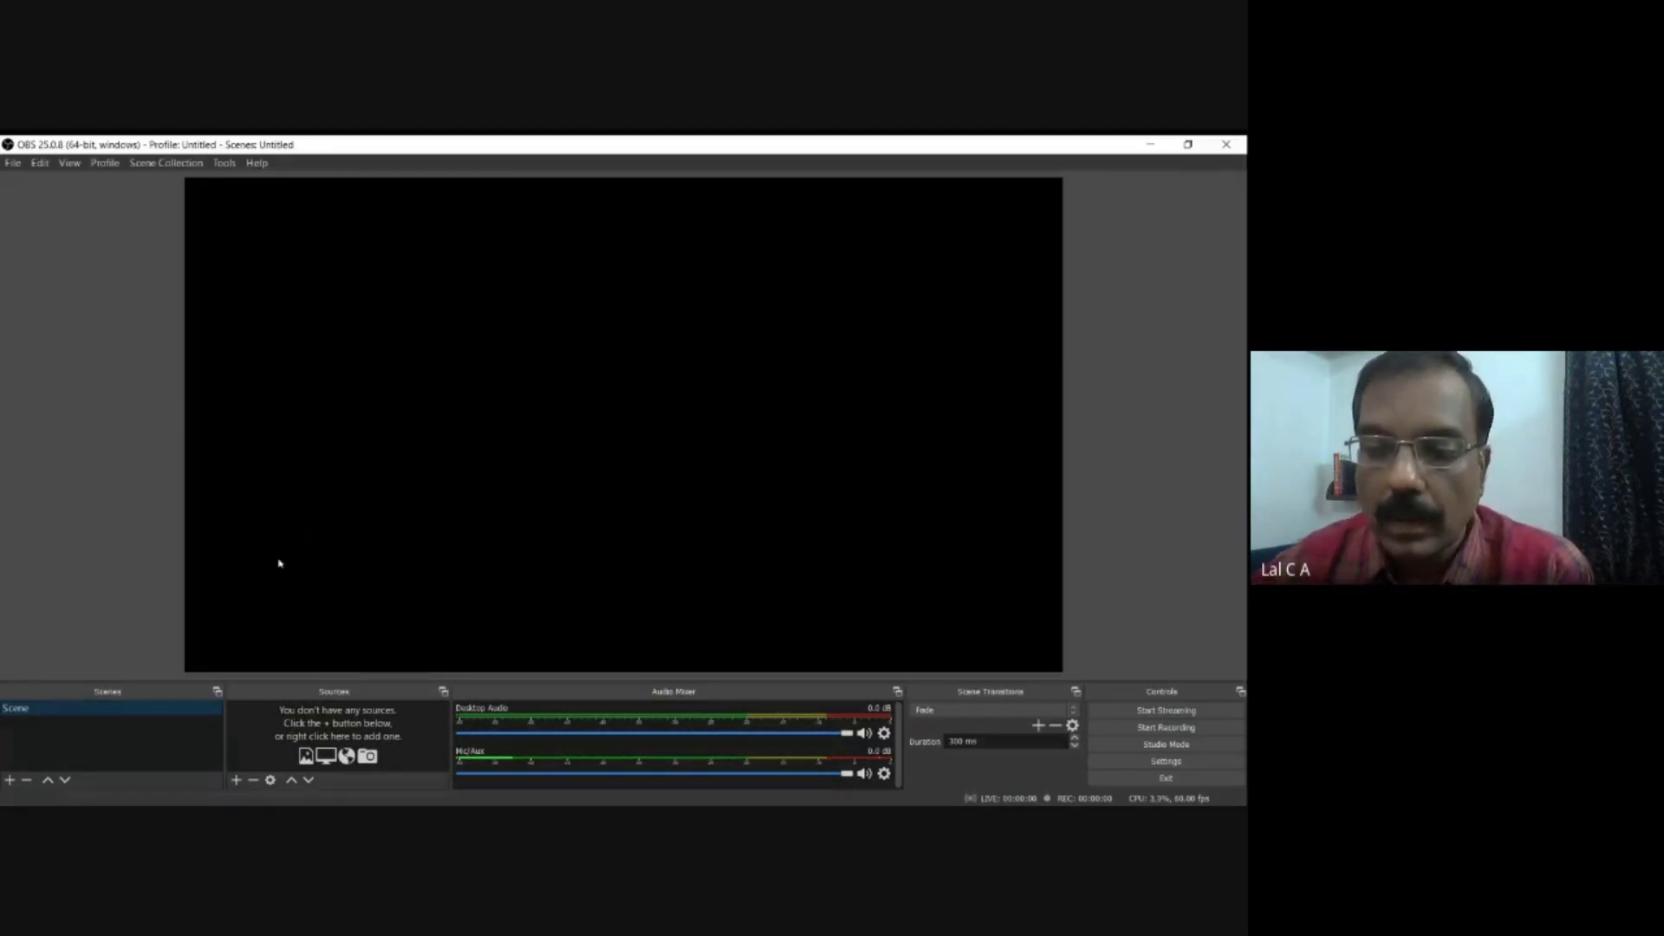
{"action": "left_click", "coordinate": [237, 780]}
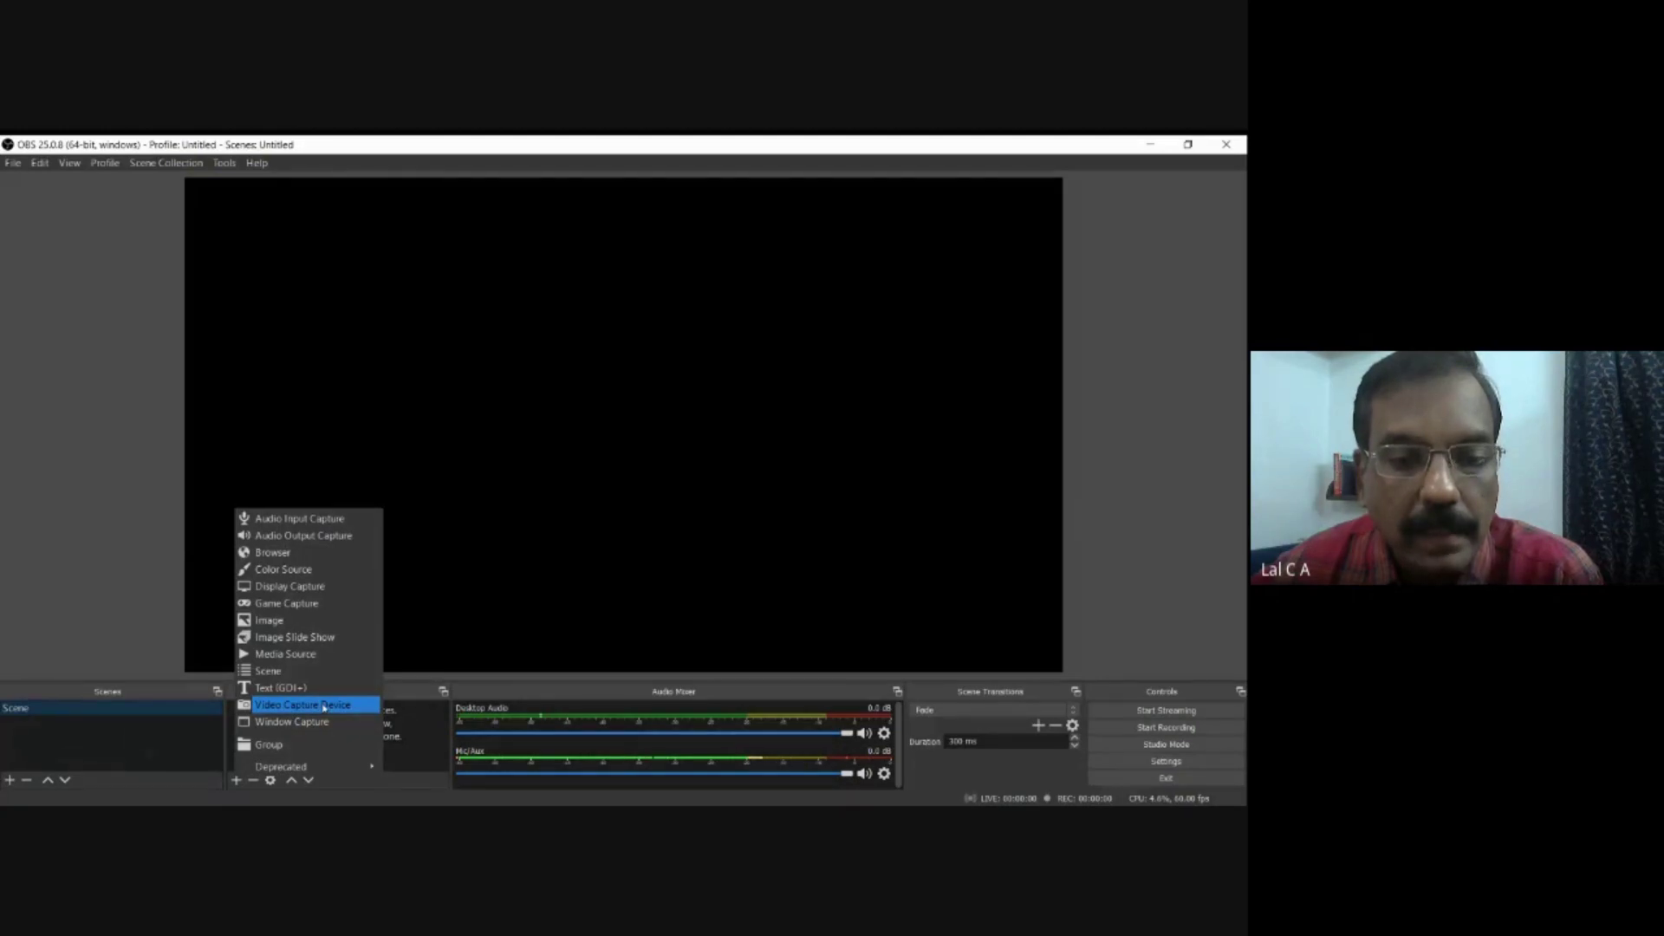
- Create a Video Capture Device source with its Device set to Integrated Camera
{"action": "left_click", "coordinate": [12, 449]}
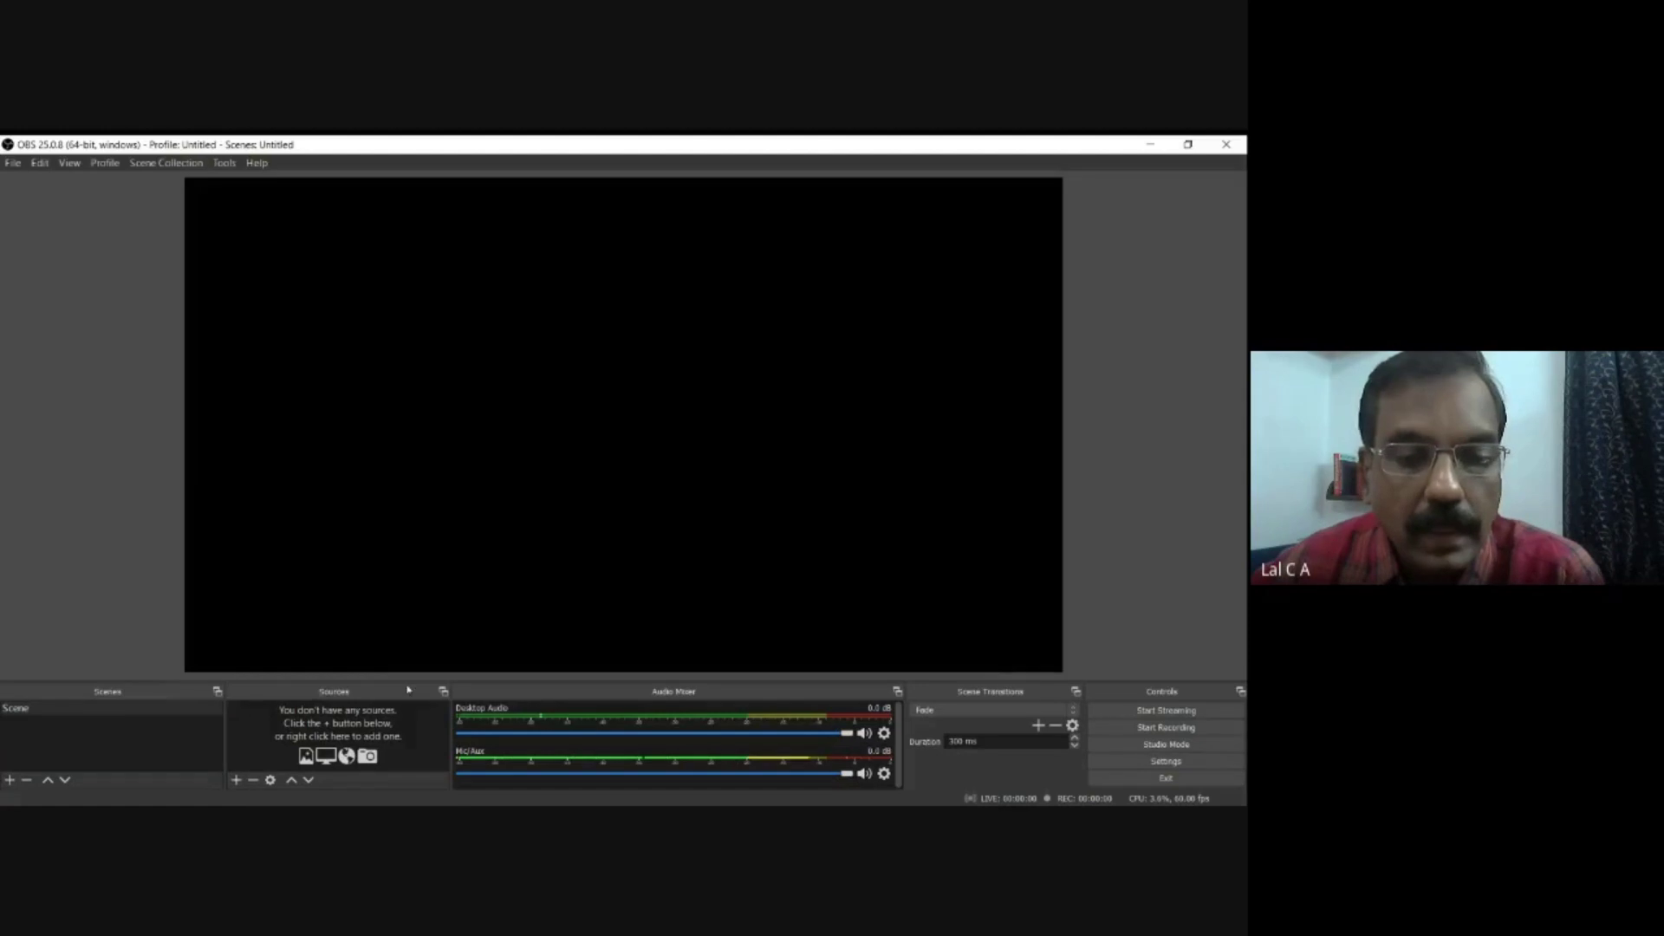
{"action": "left_click", "coordinate": [236, 781]}
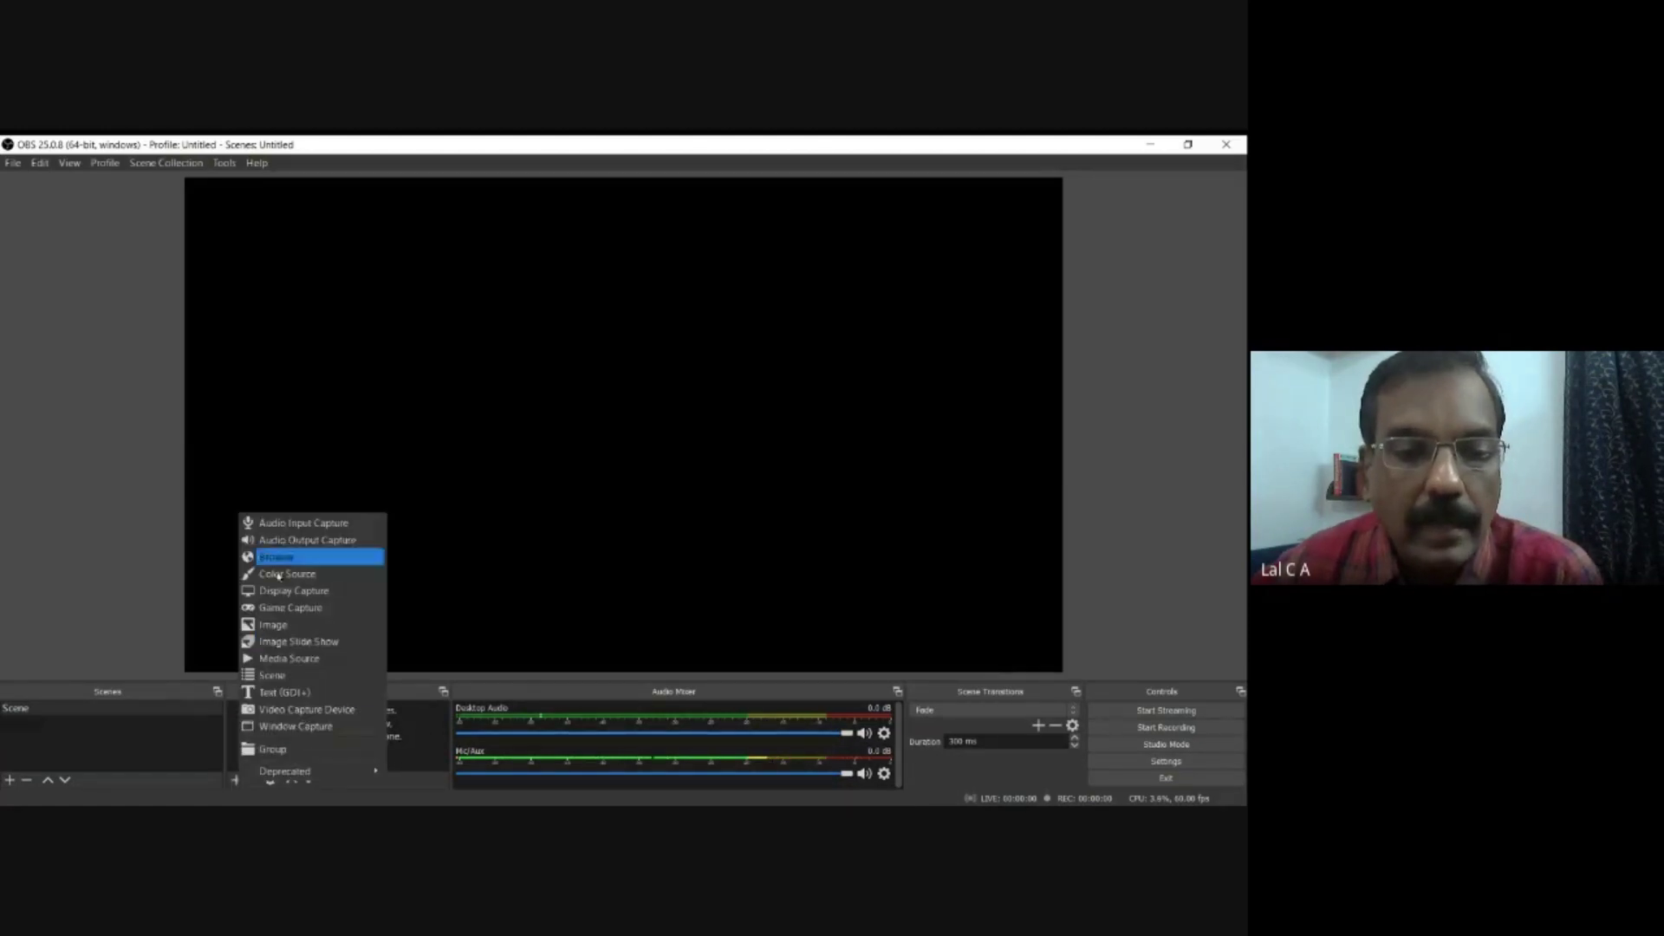
{"action": "left_click", "coordinate": [281, 715]}
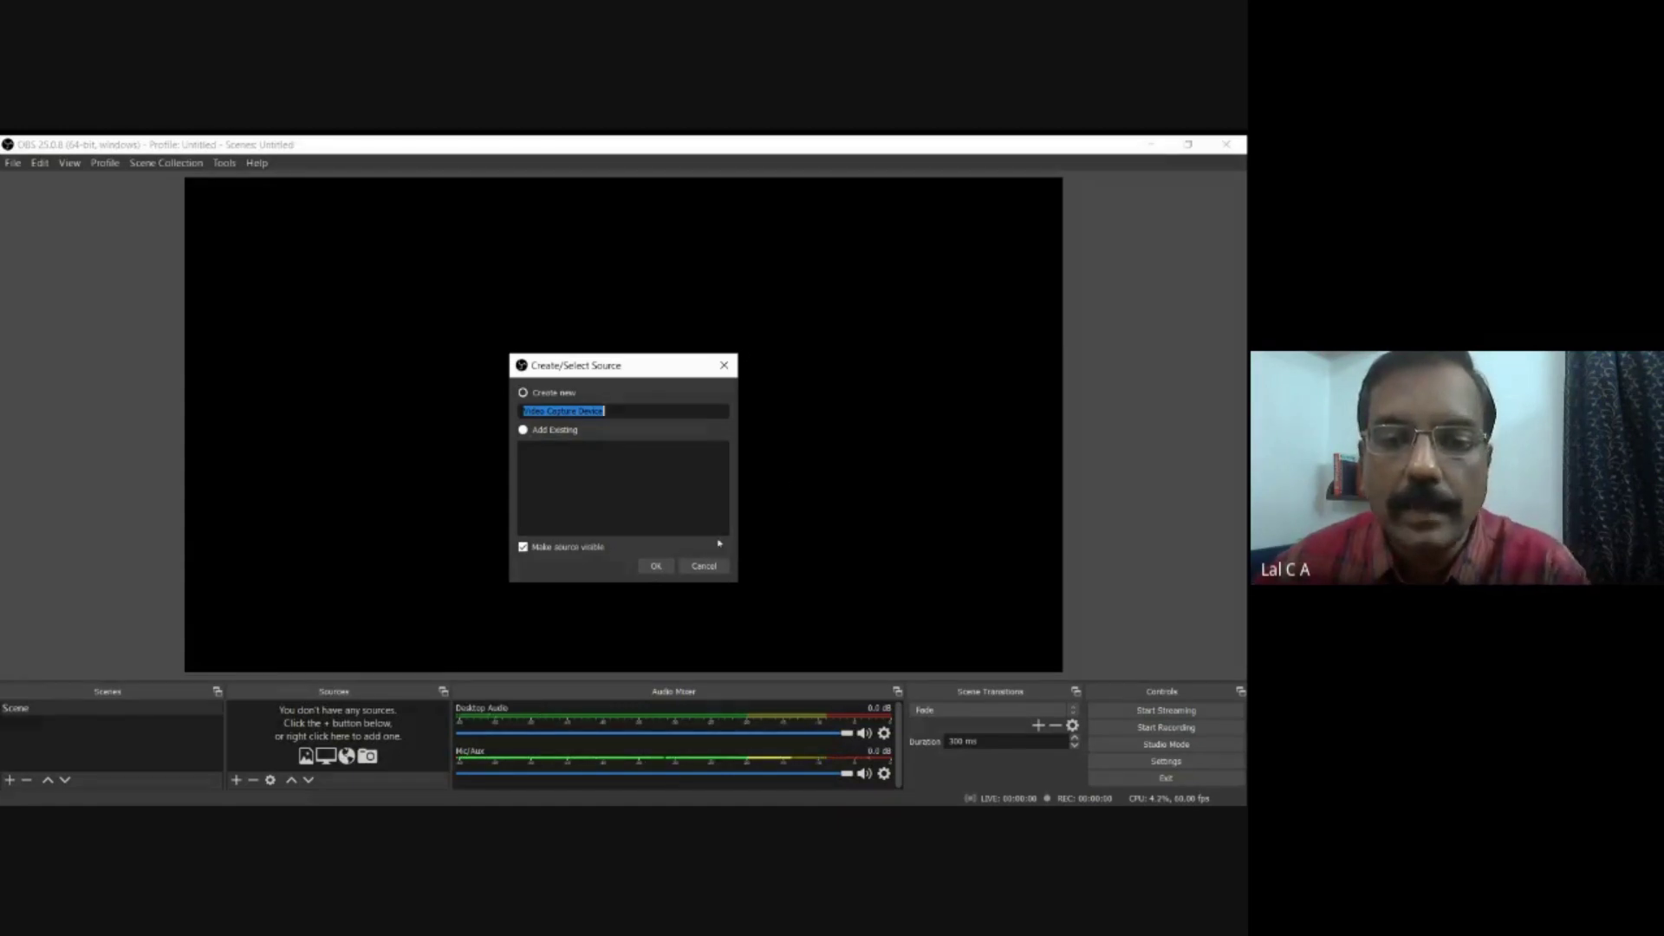
{"action": "left_click", "coordinate": [652, 568]}
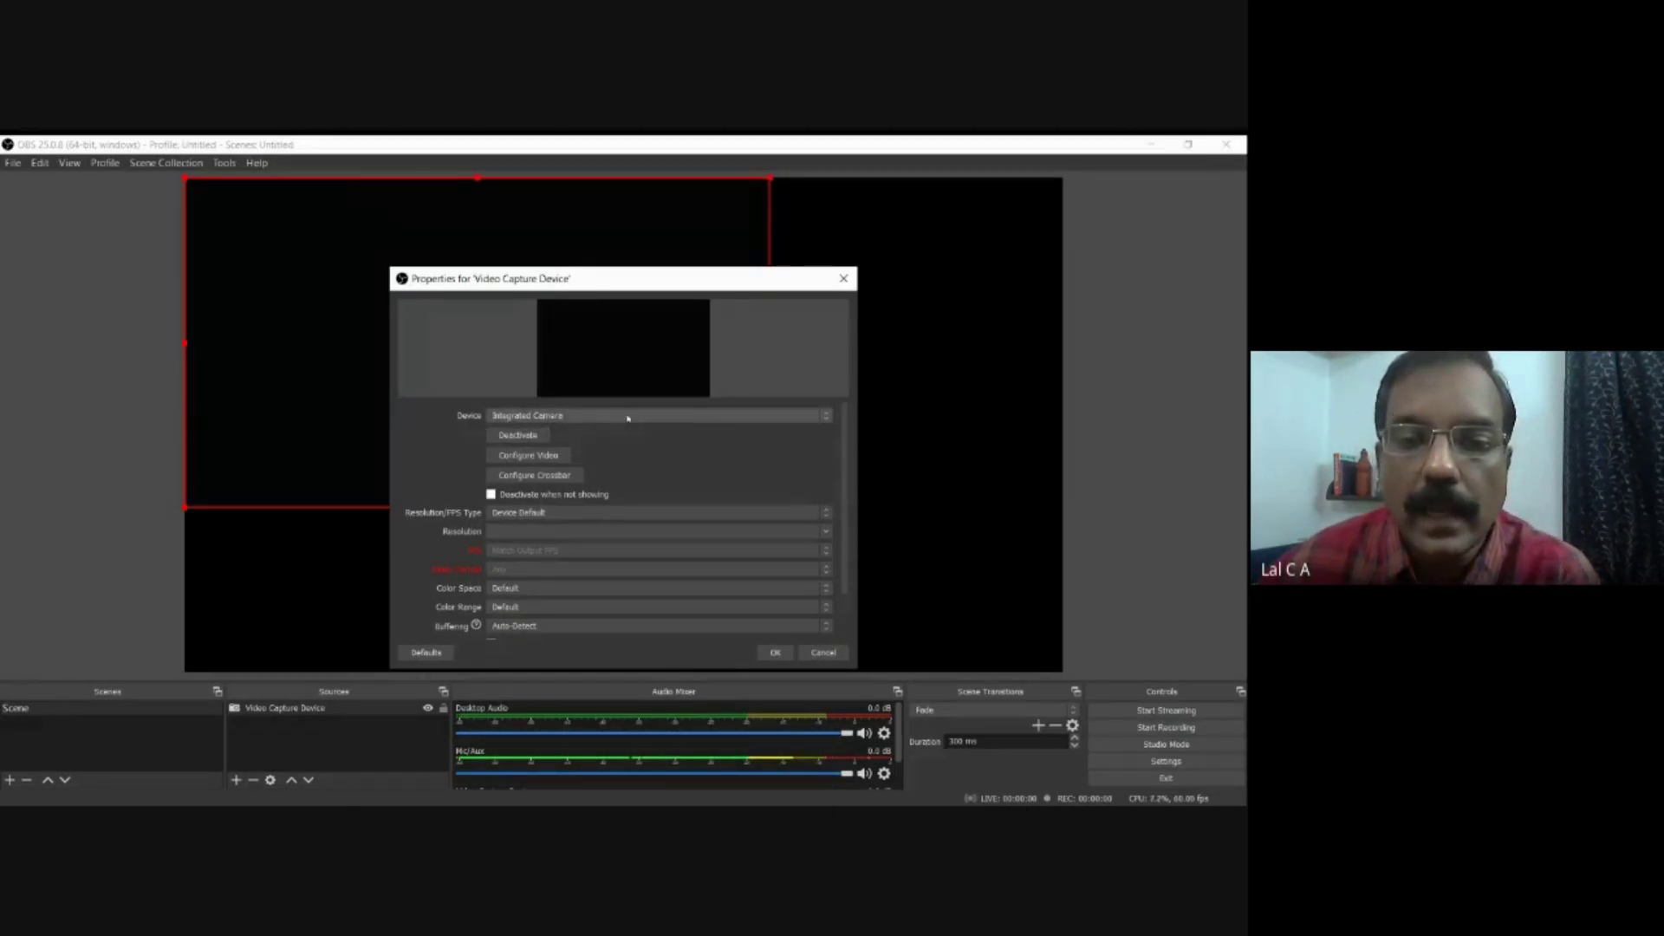
{"action": "left_click", "coordinate": [629, 418]}
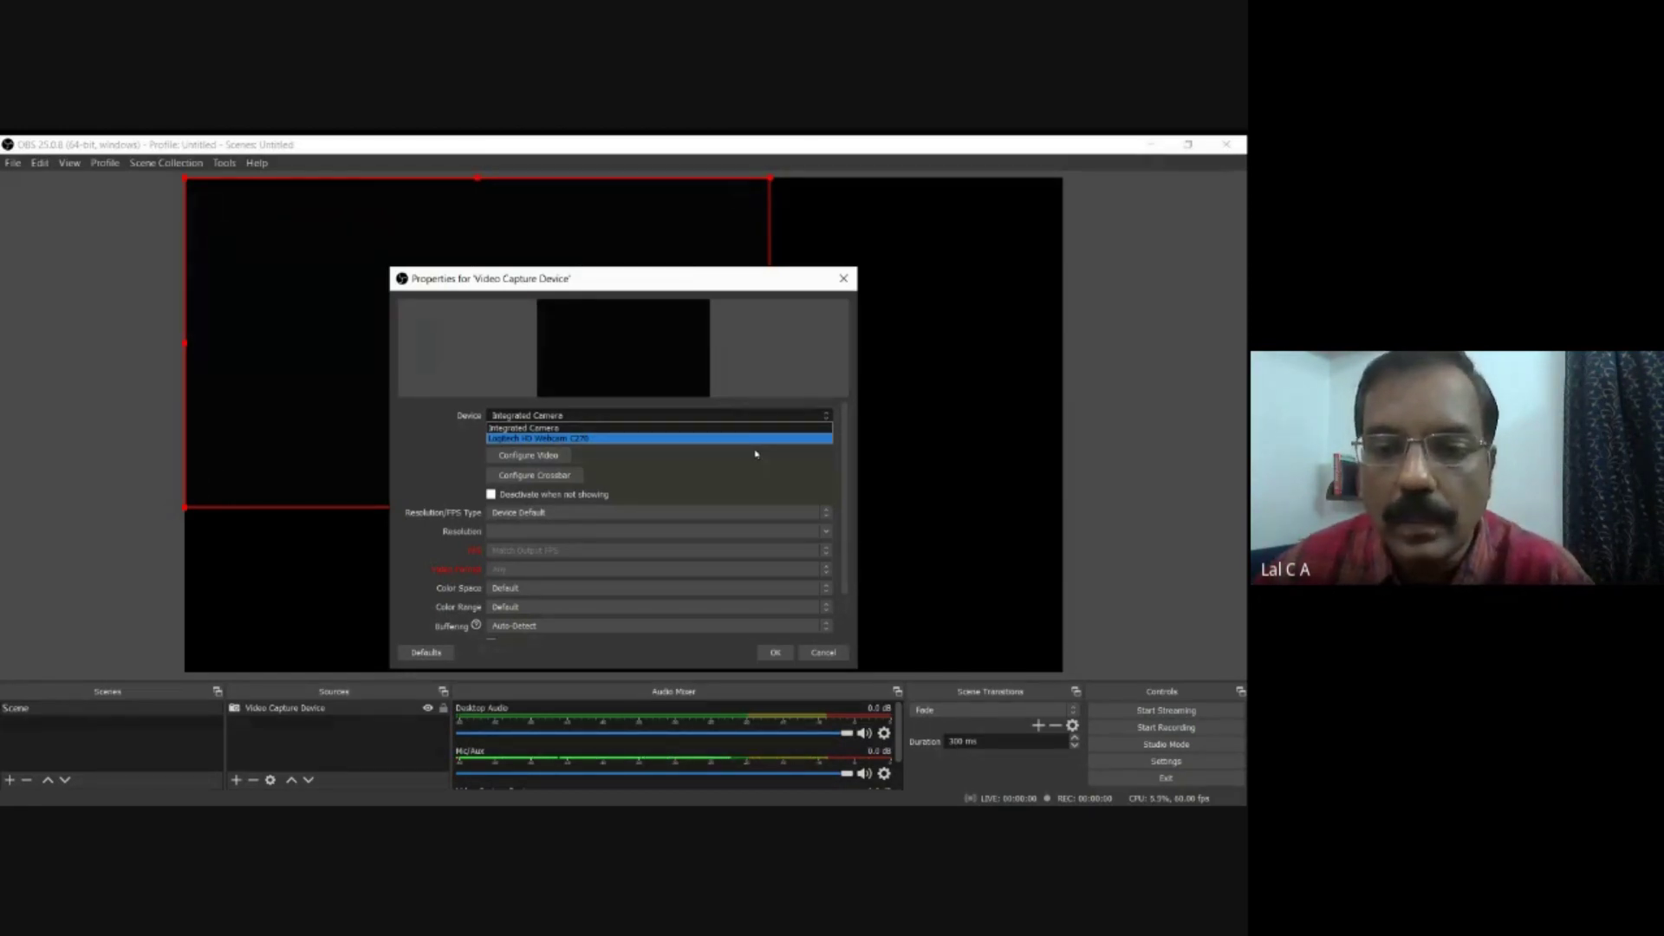
{"action": "left_click", "coordinate": [590, 430]}
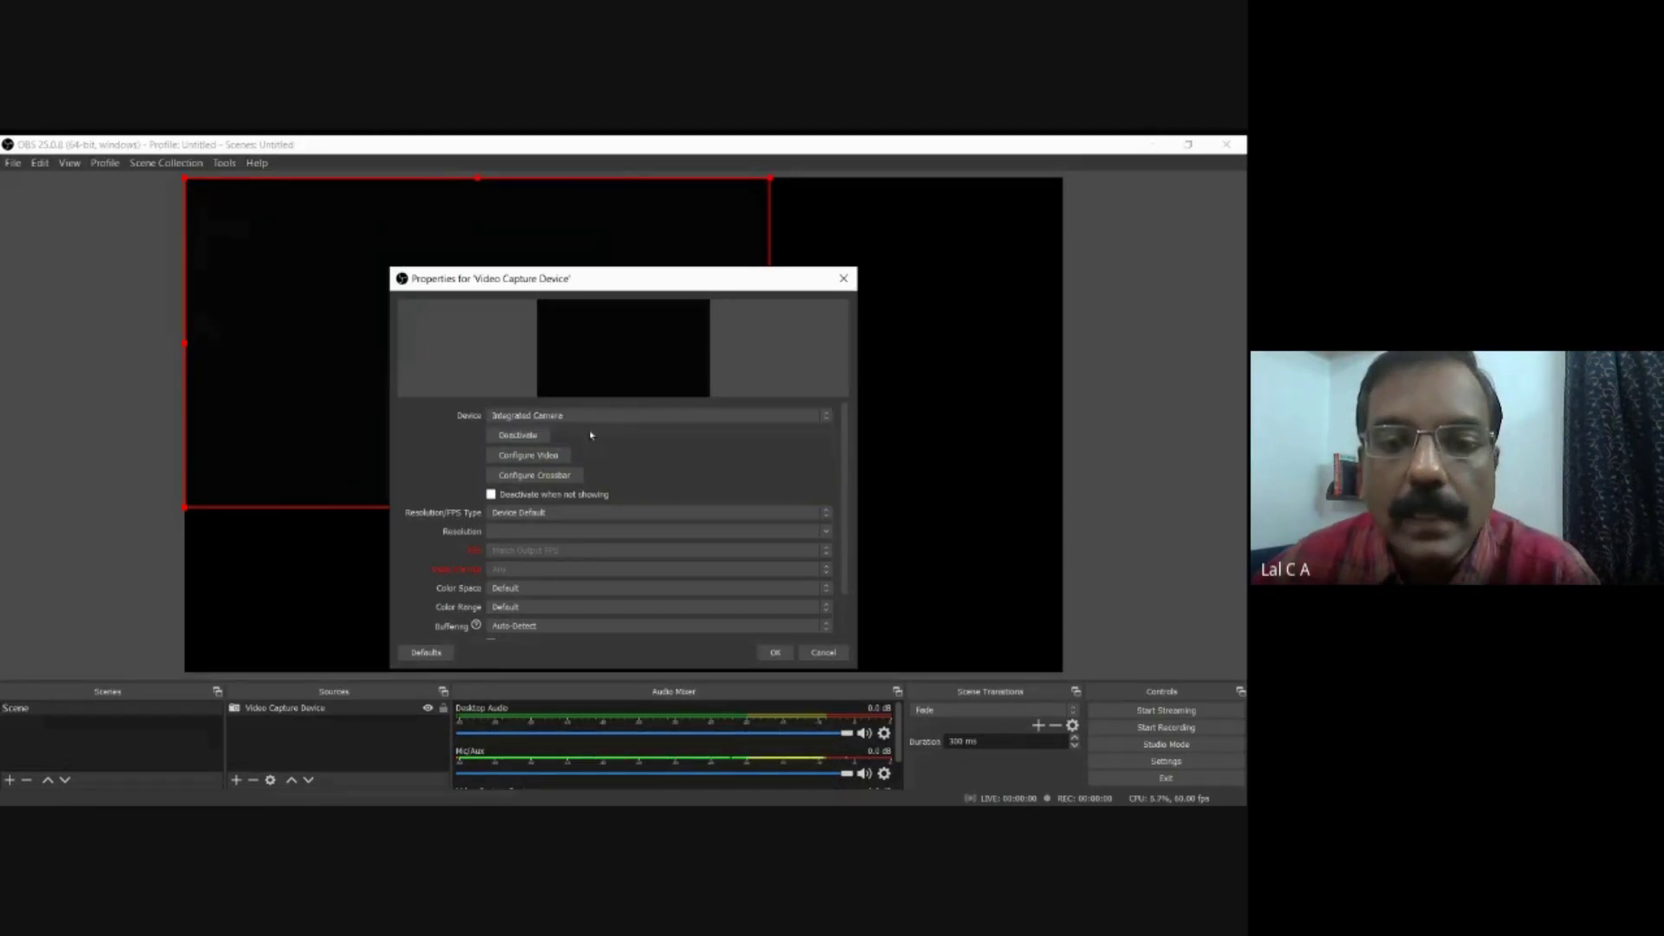
{"action": "left_click", "coordinate": [777, 652]}
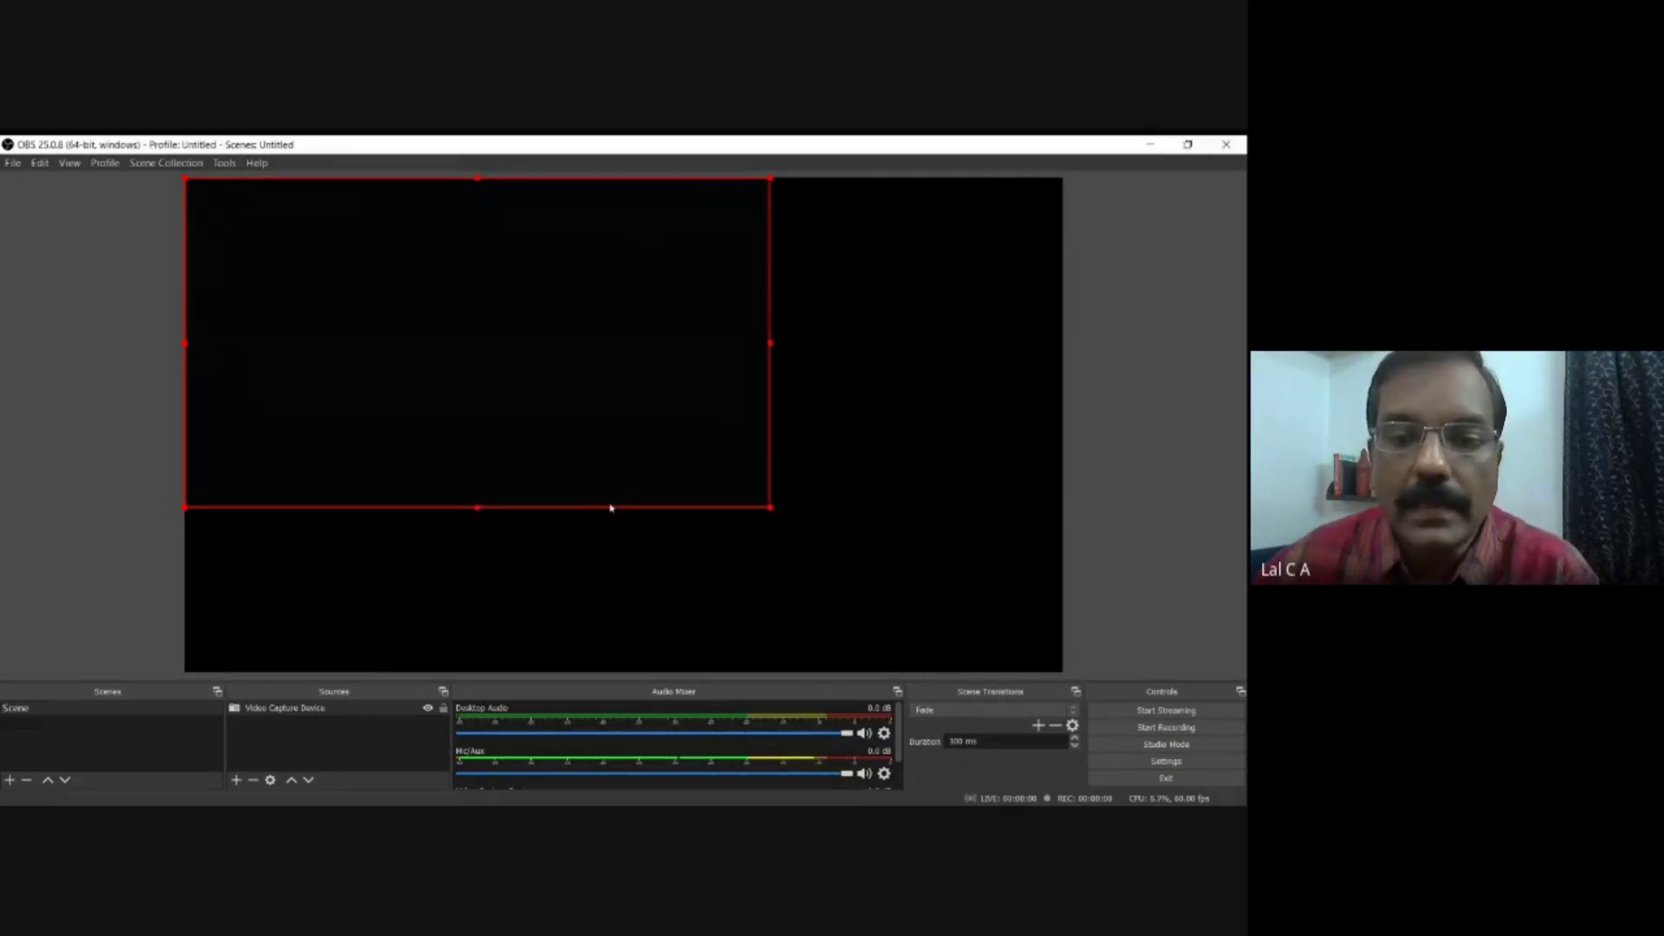
- Move the Video Capture Device box and stretch its corners until it covers the full canvas
{"action": "left_click_drag", "start_coordinate": [610, 505], "coordinate": [750, 556]}
{"action": "left_click", "coordinate": [413, 476]}
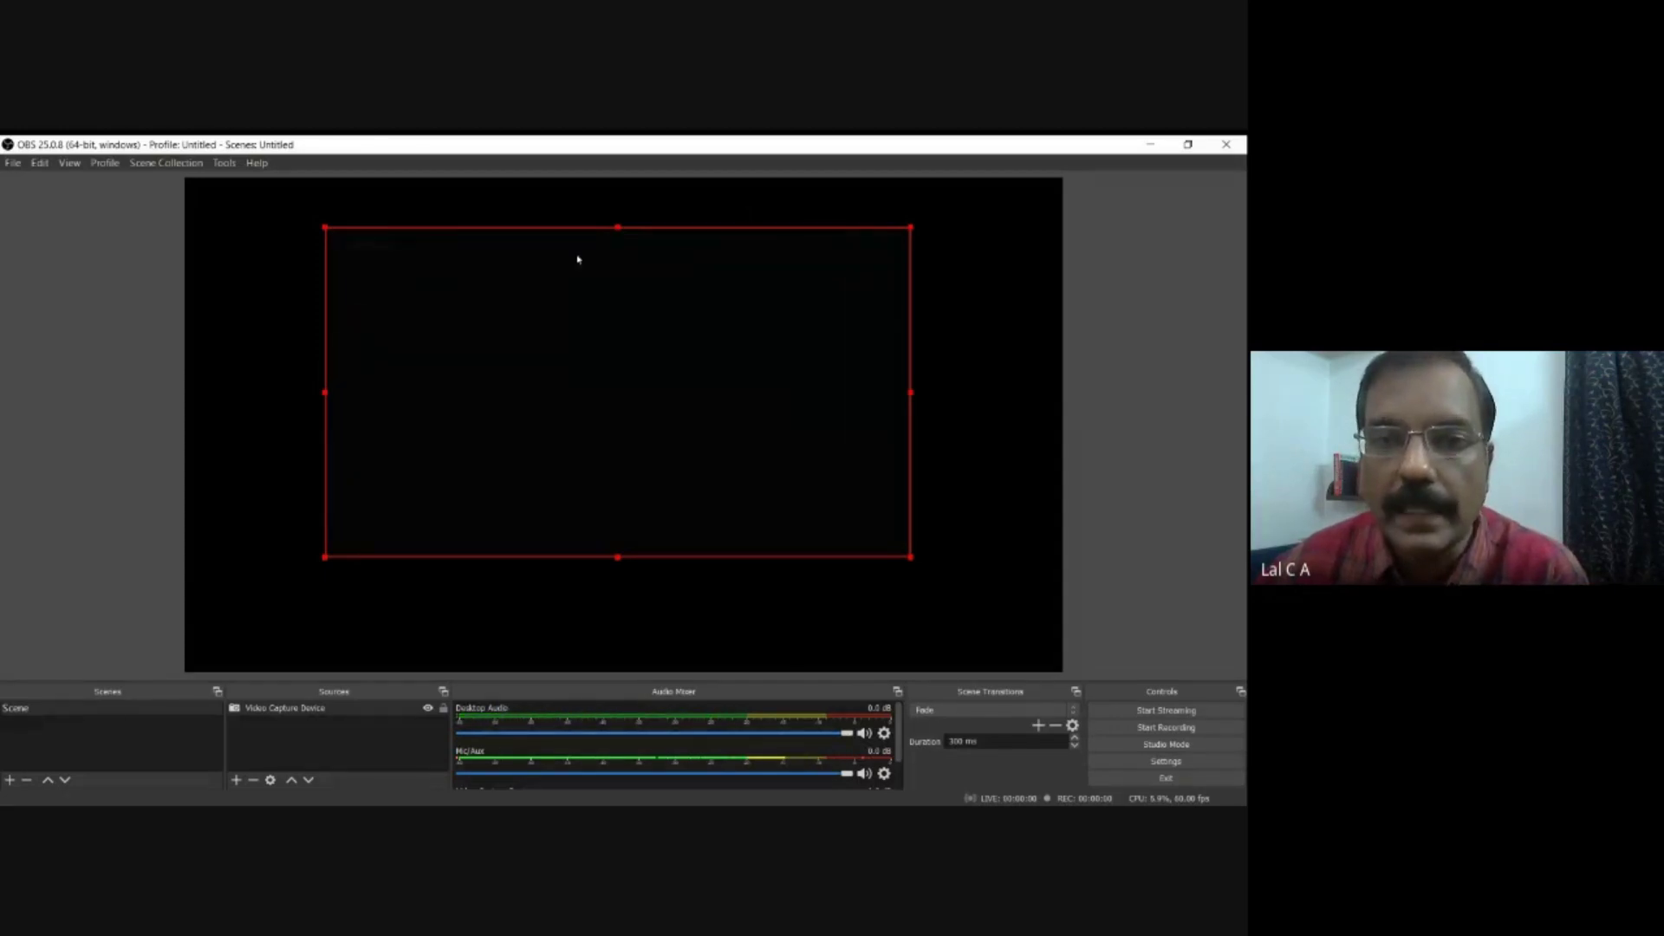
{"action": "left_click", "coordinate": [501, 217]}
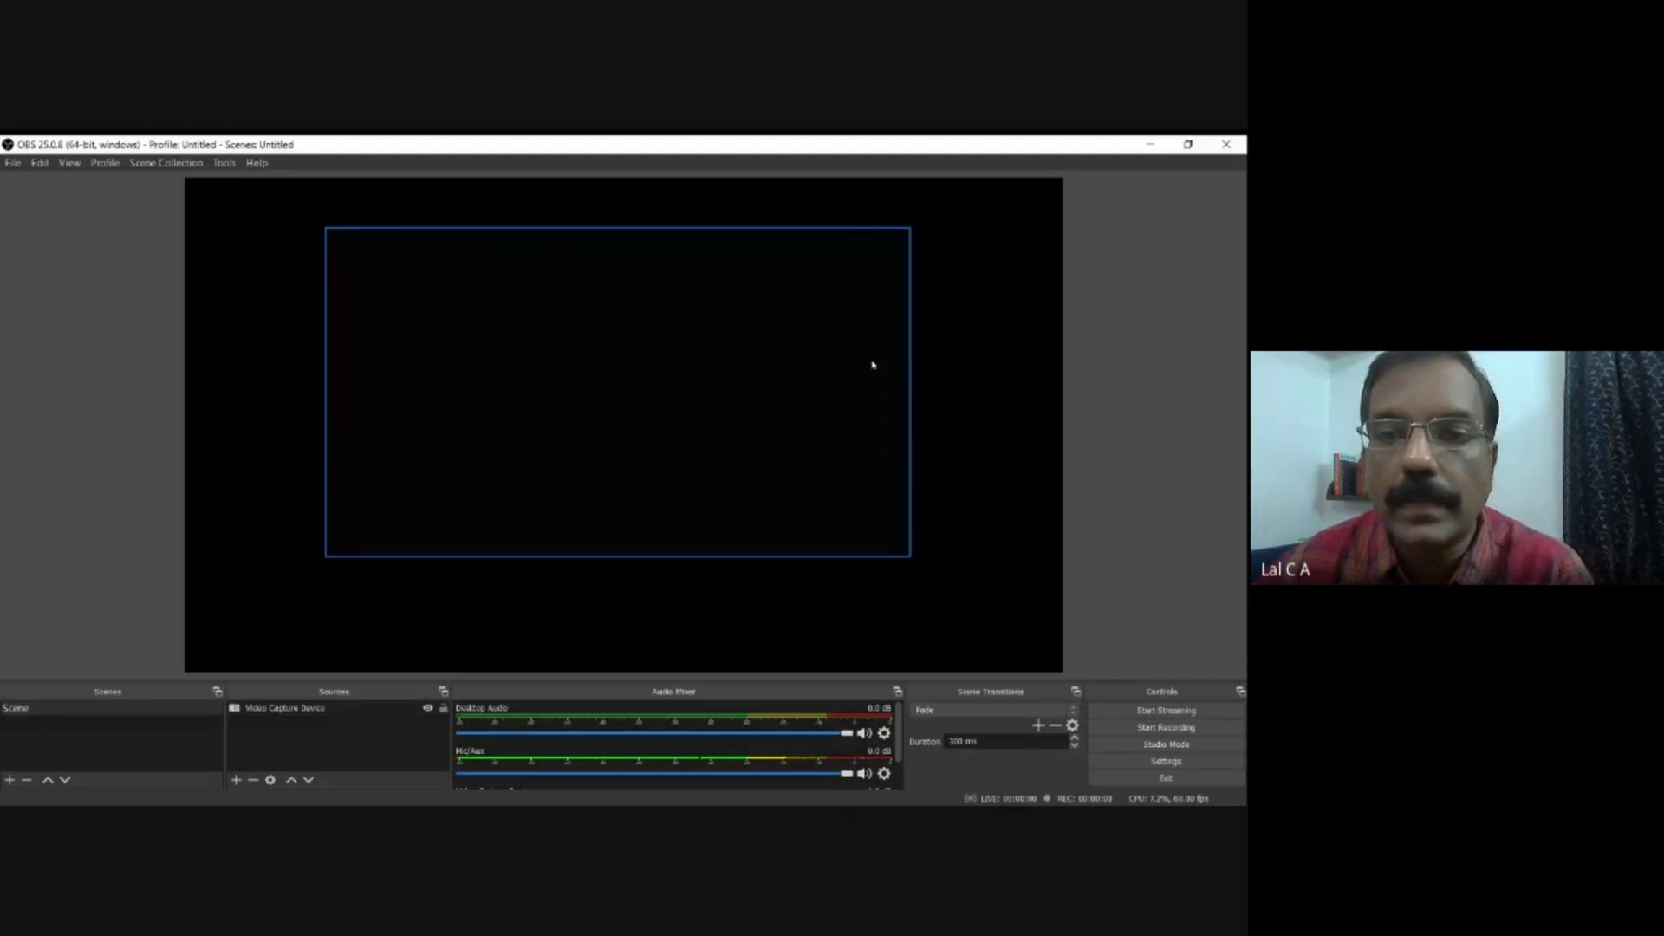
{"action": "left_click", "coordinate": [733, 234]}
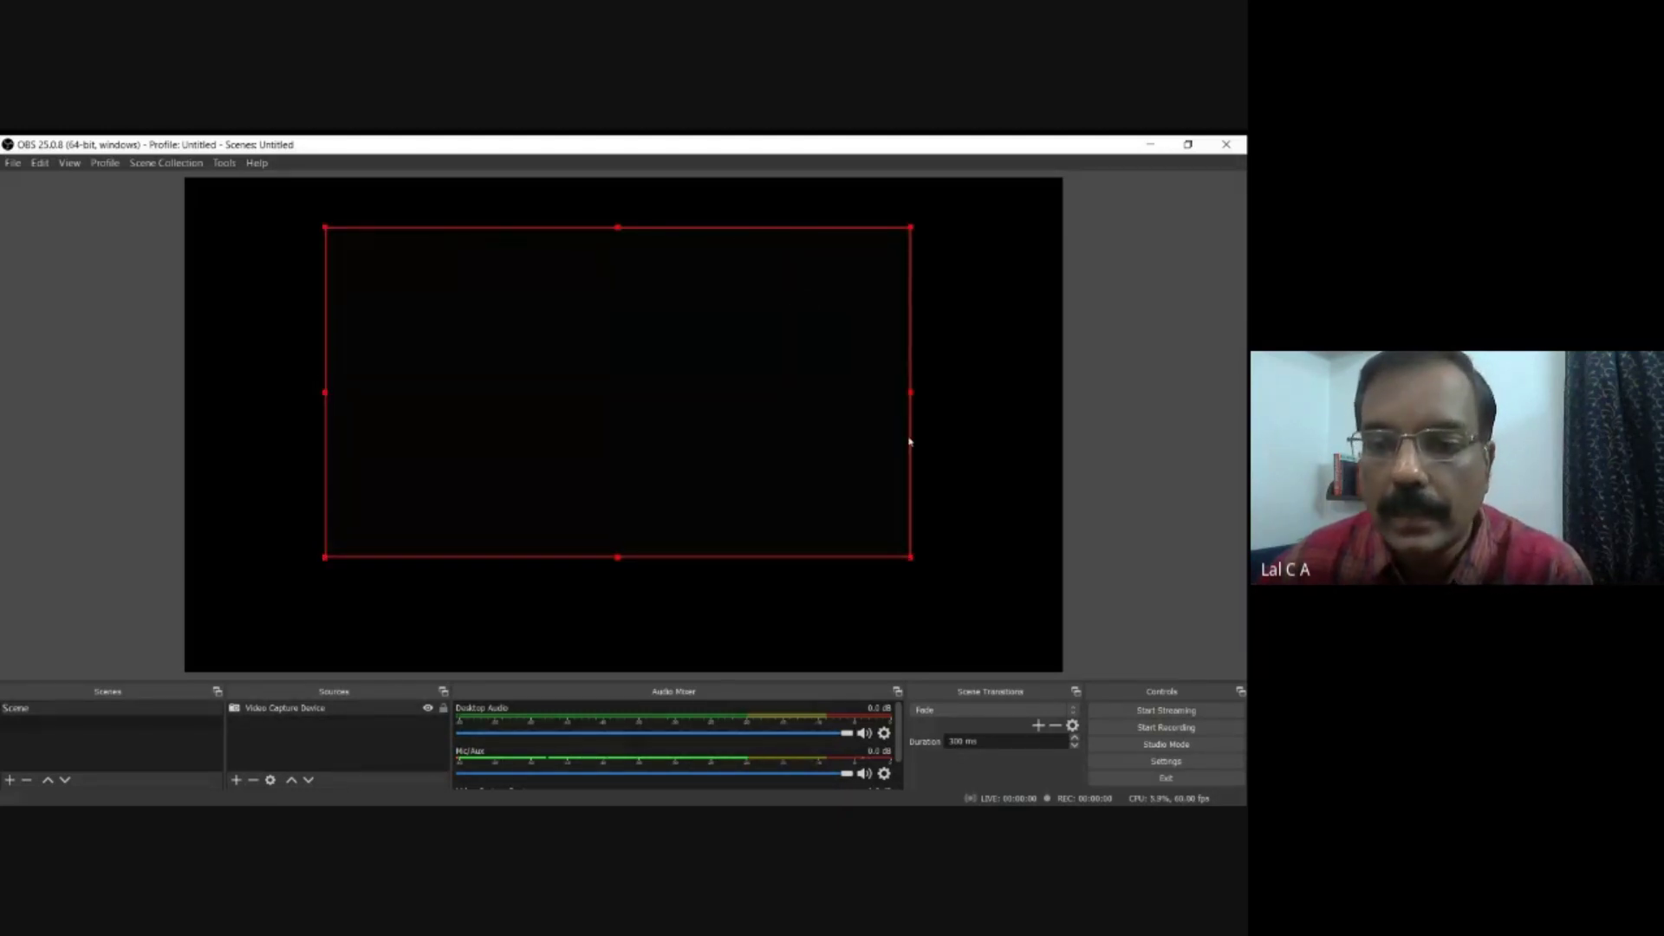
{"action": "left_click_drag", "start_coordinate": [910, 559], "coordinate": [962, 646]}
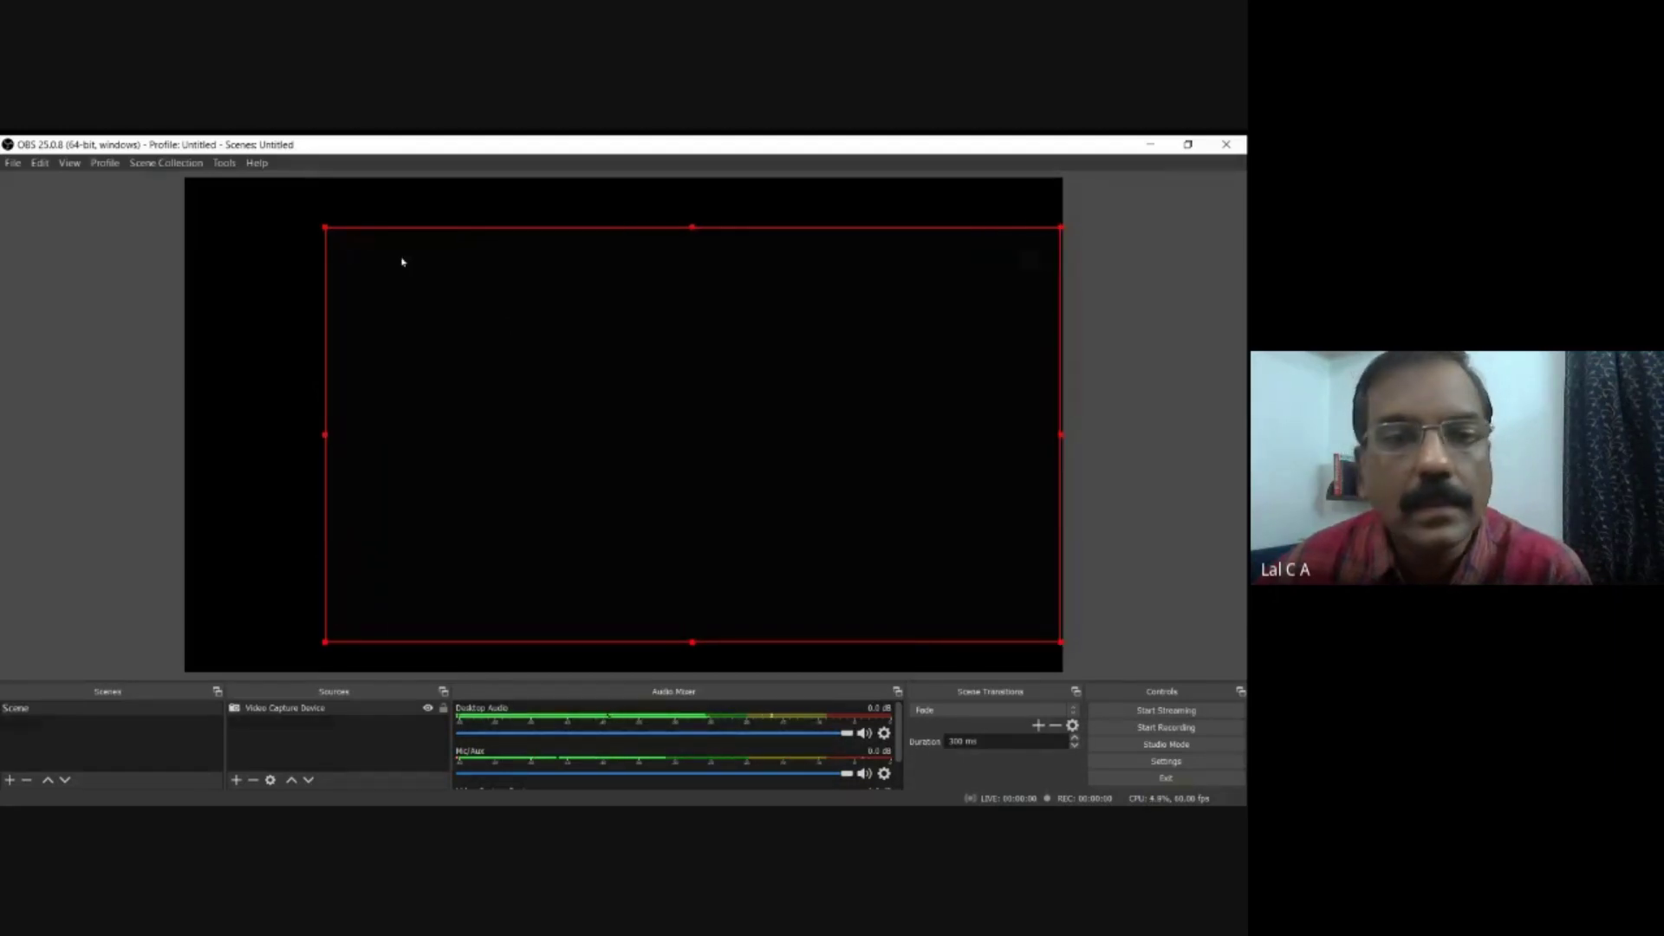
{"action": "left_click_drag", "start_coordinate": [327, 229], "coordinate": [327, 305]}
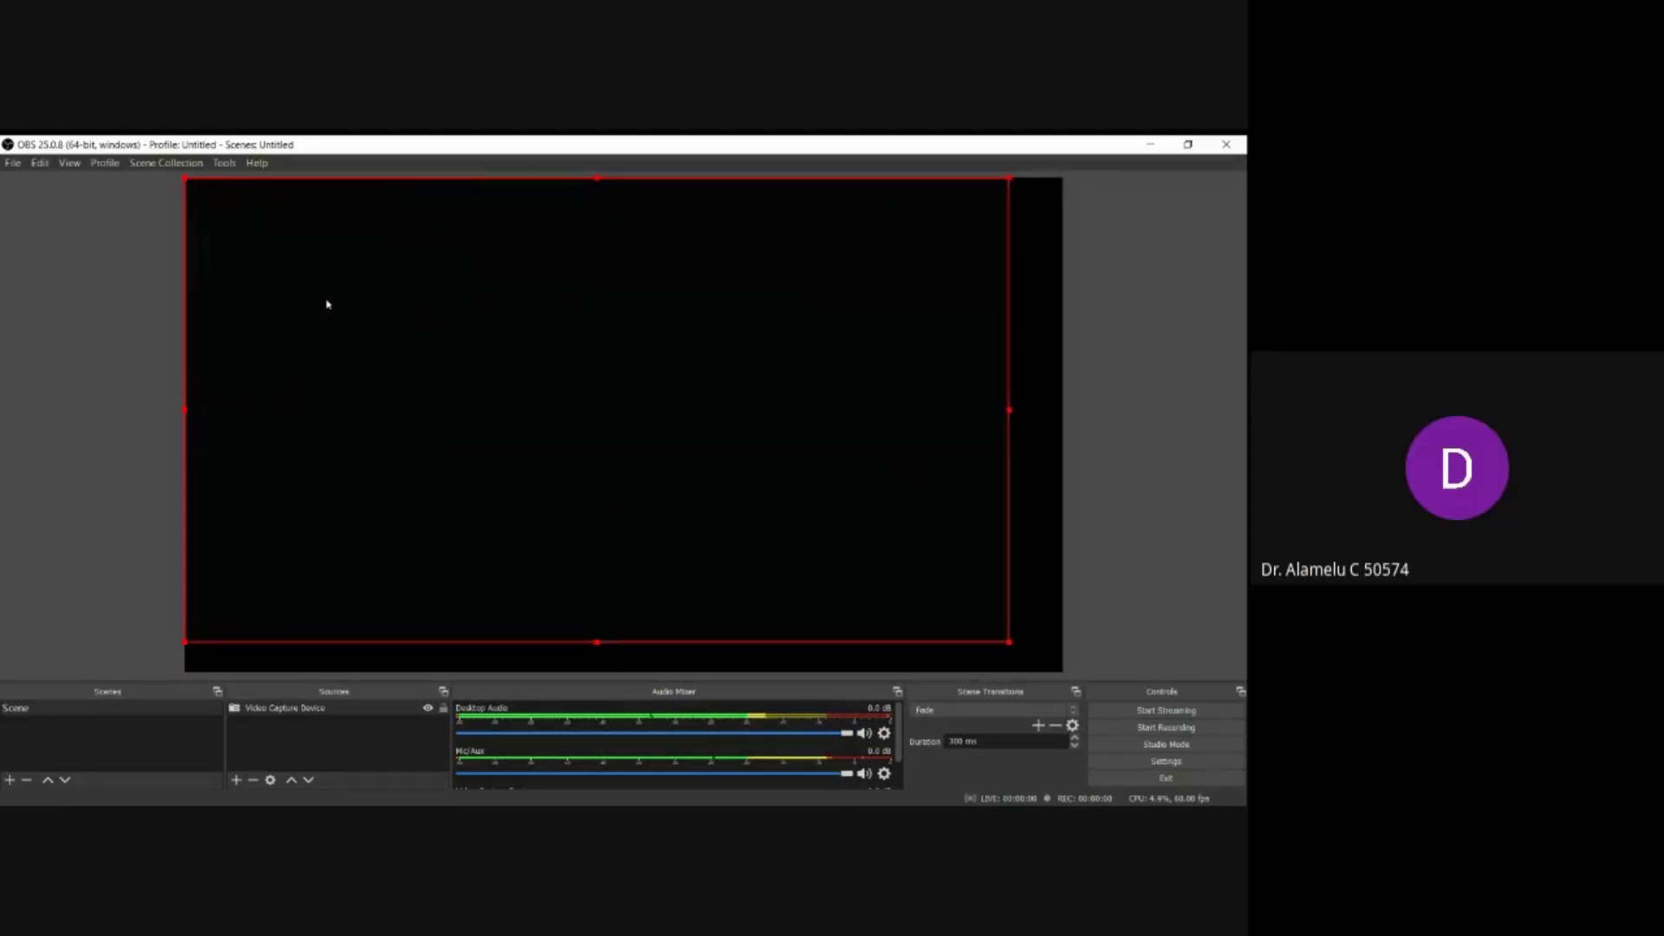
{"action": "left_click_drag", "start_coordinate": [1010, 643], "coordinate": [1064, 673]}
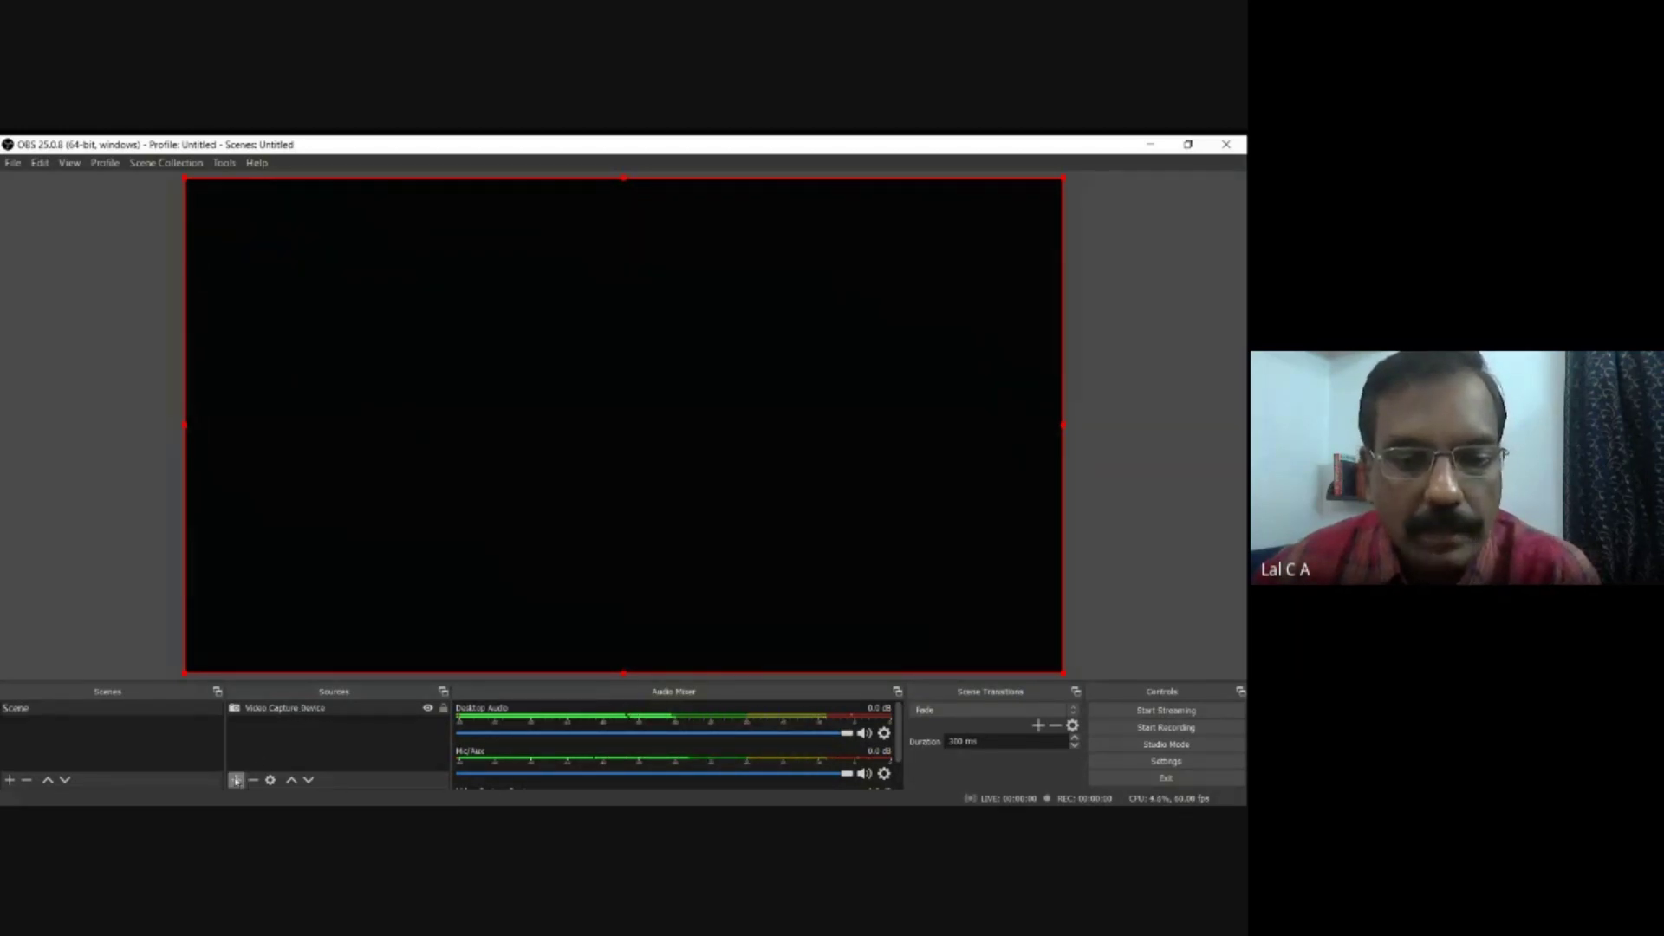
- Create an Audio Input Capture source with a microphone chosen as its Device
{"action": "left_click", "coordinate": [236, 780]}
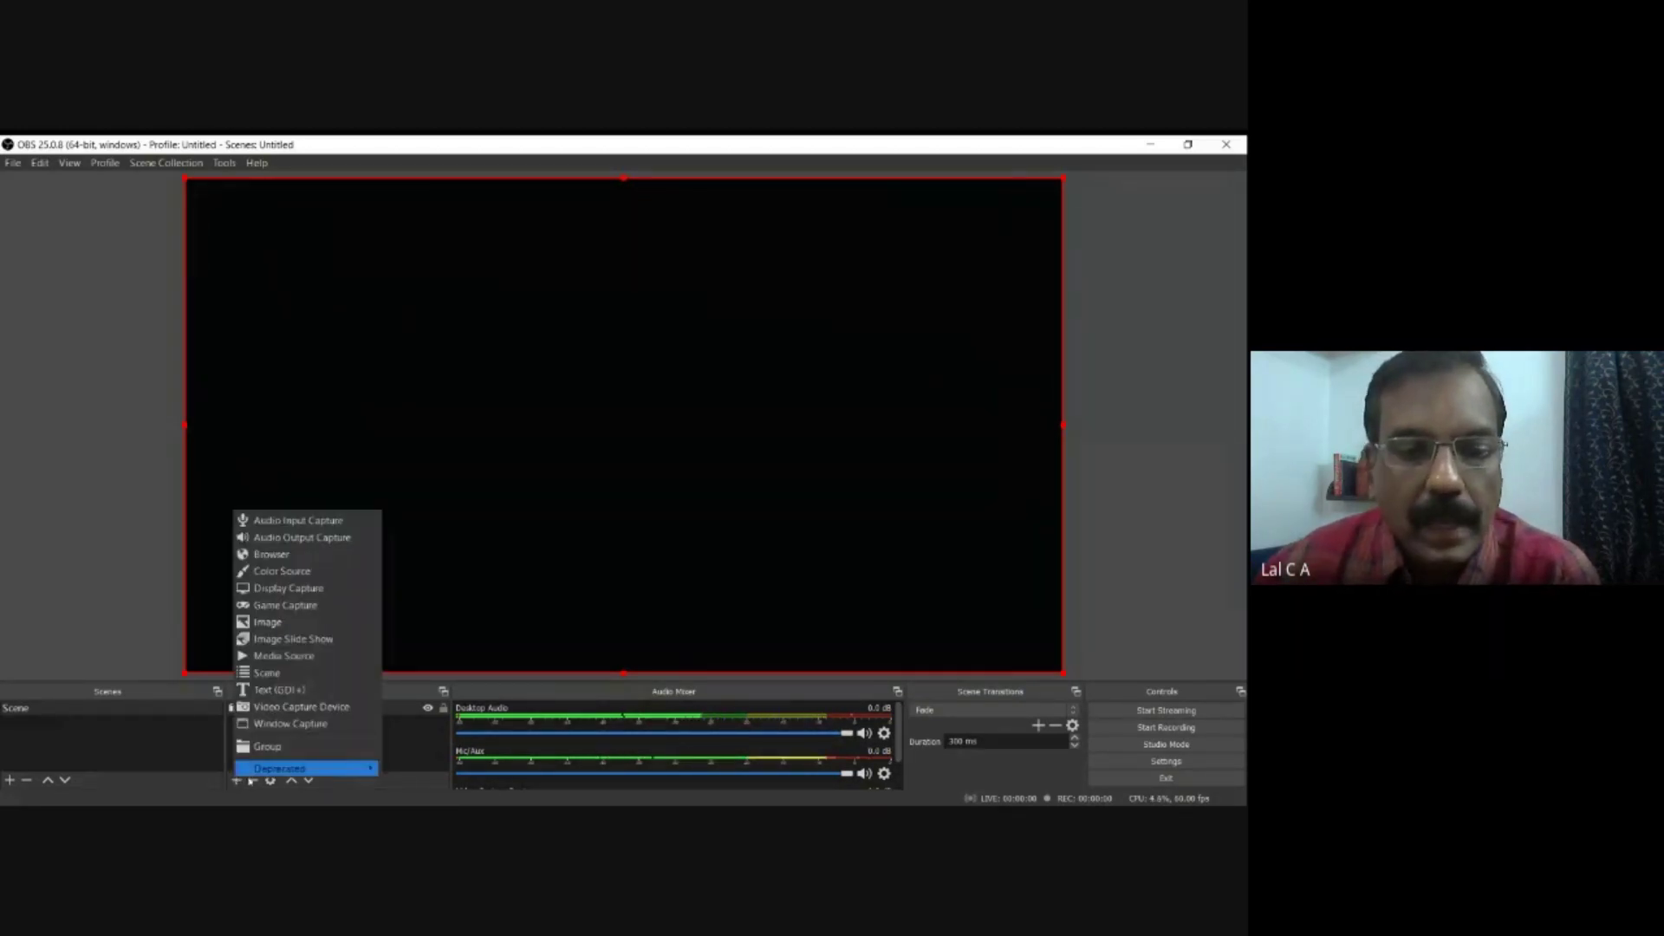
{"action": "left_click", "coordinate": [298, 523]}
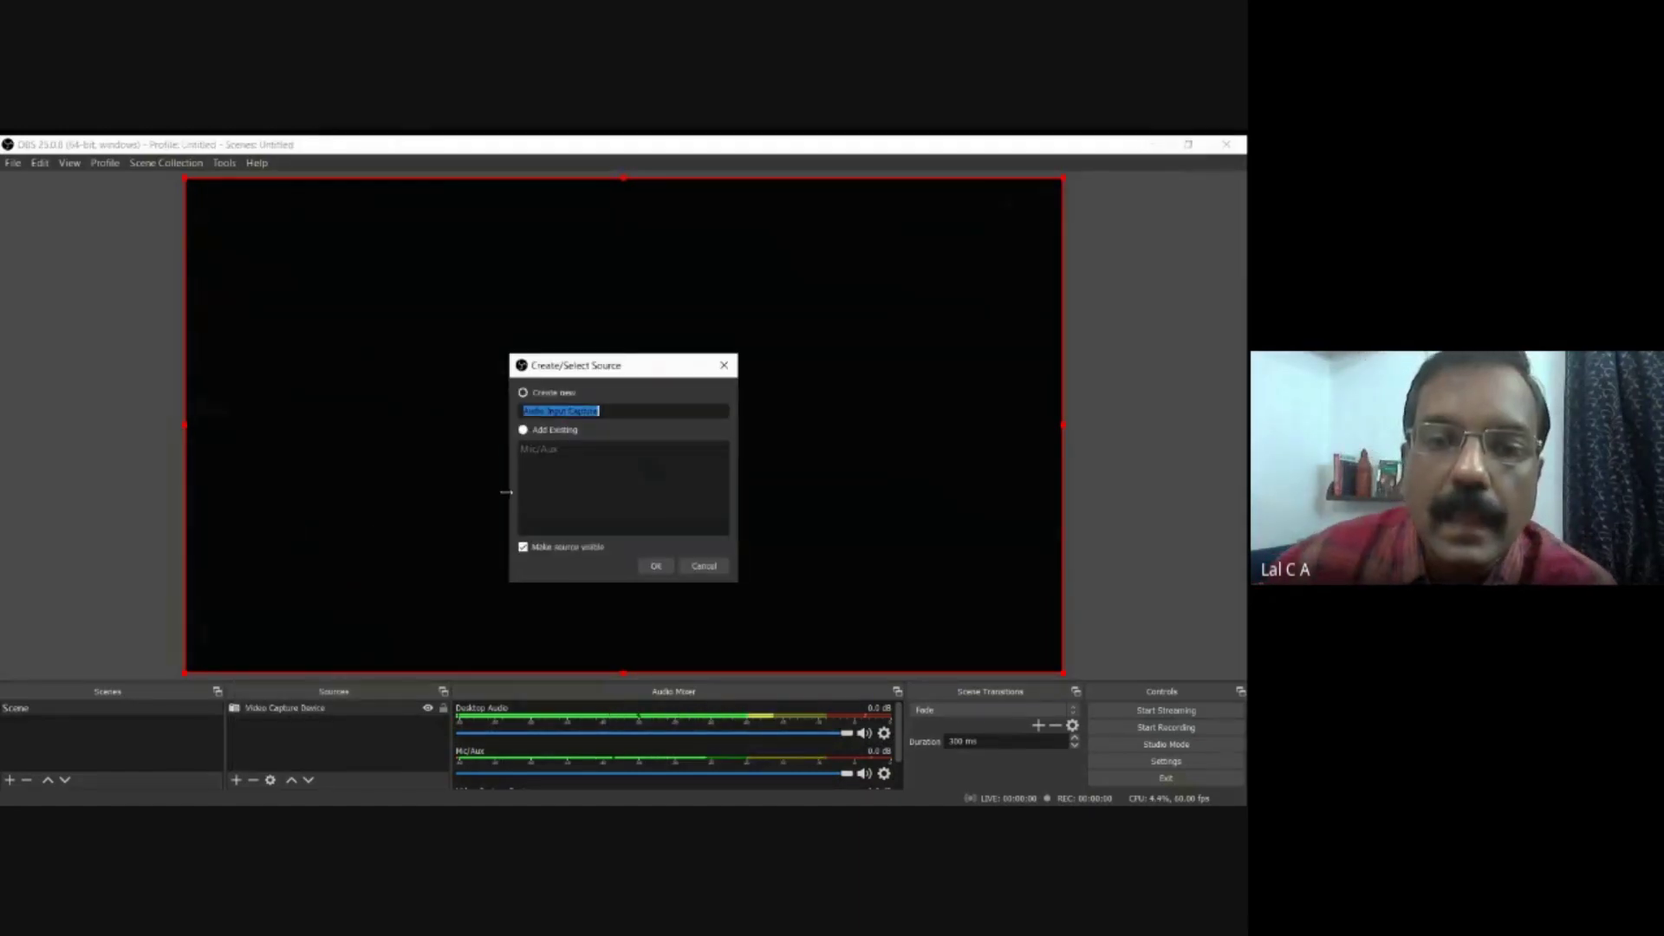
{"action": "left_click", "coordinate": [656, 566]}
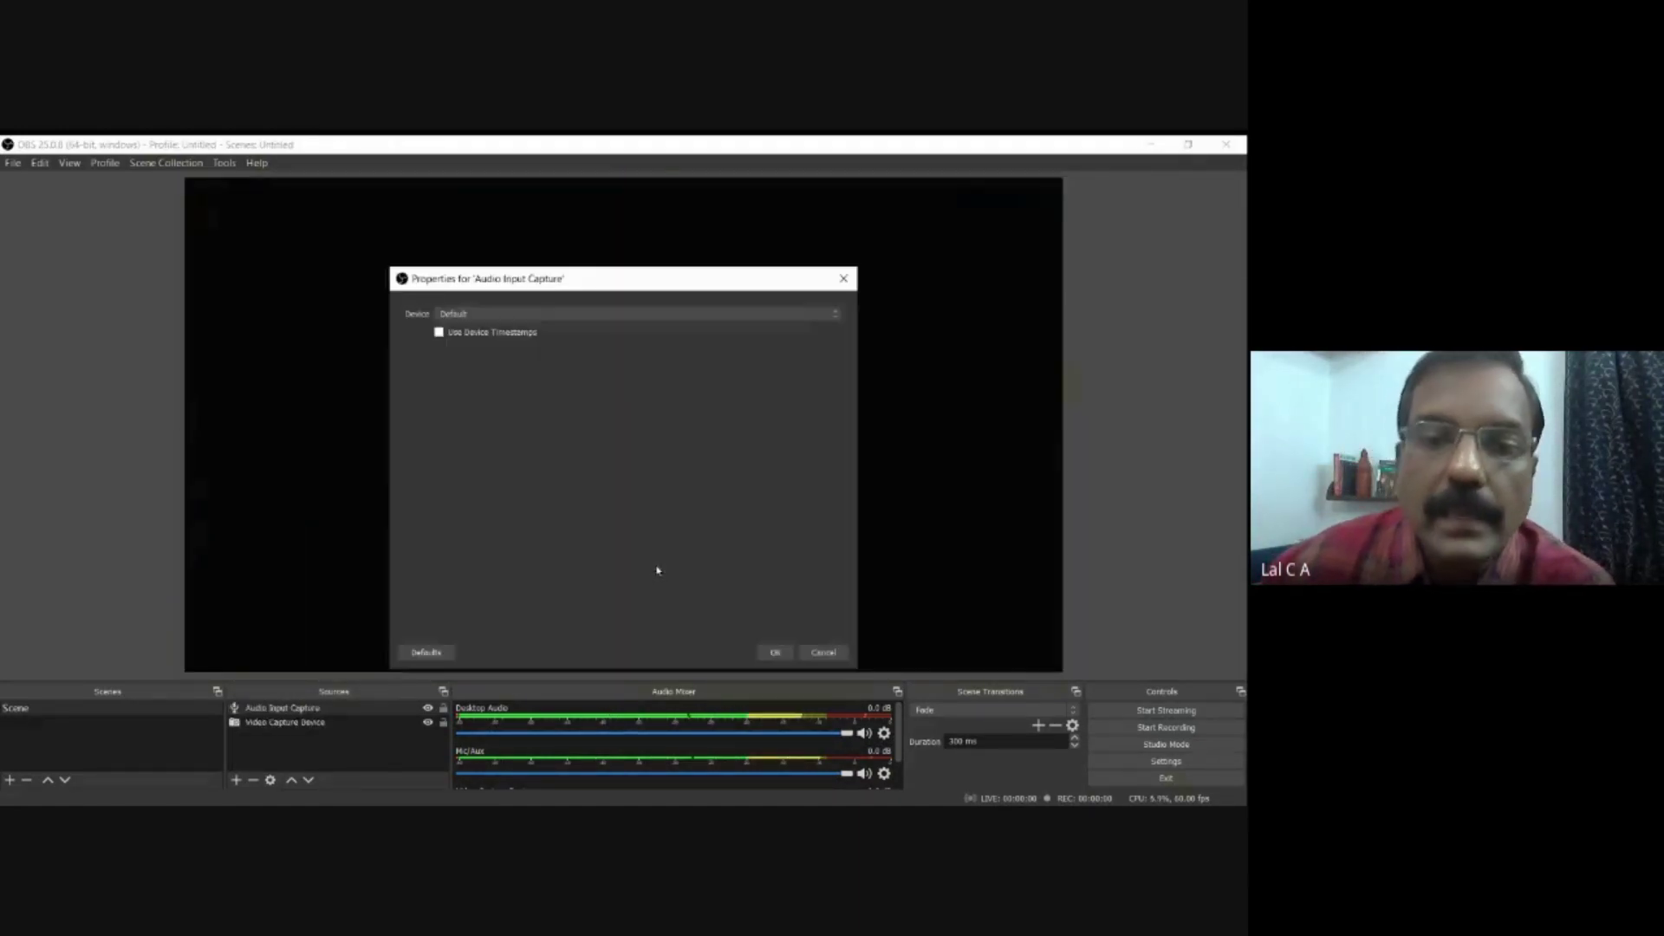
{"action": "left_click", "coordinate": [537, 313]}
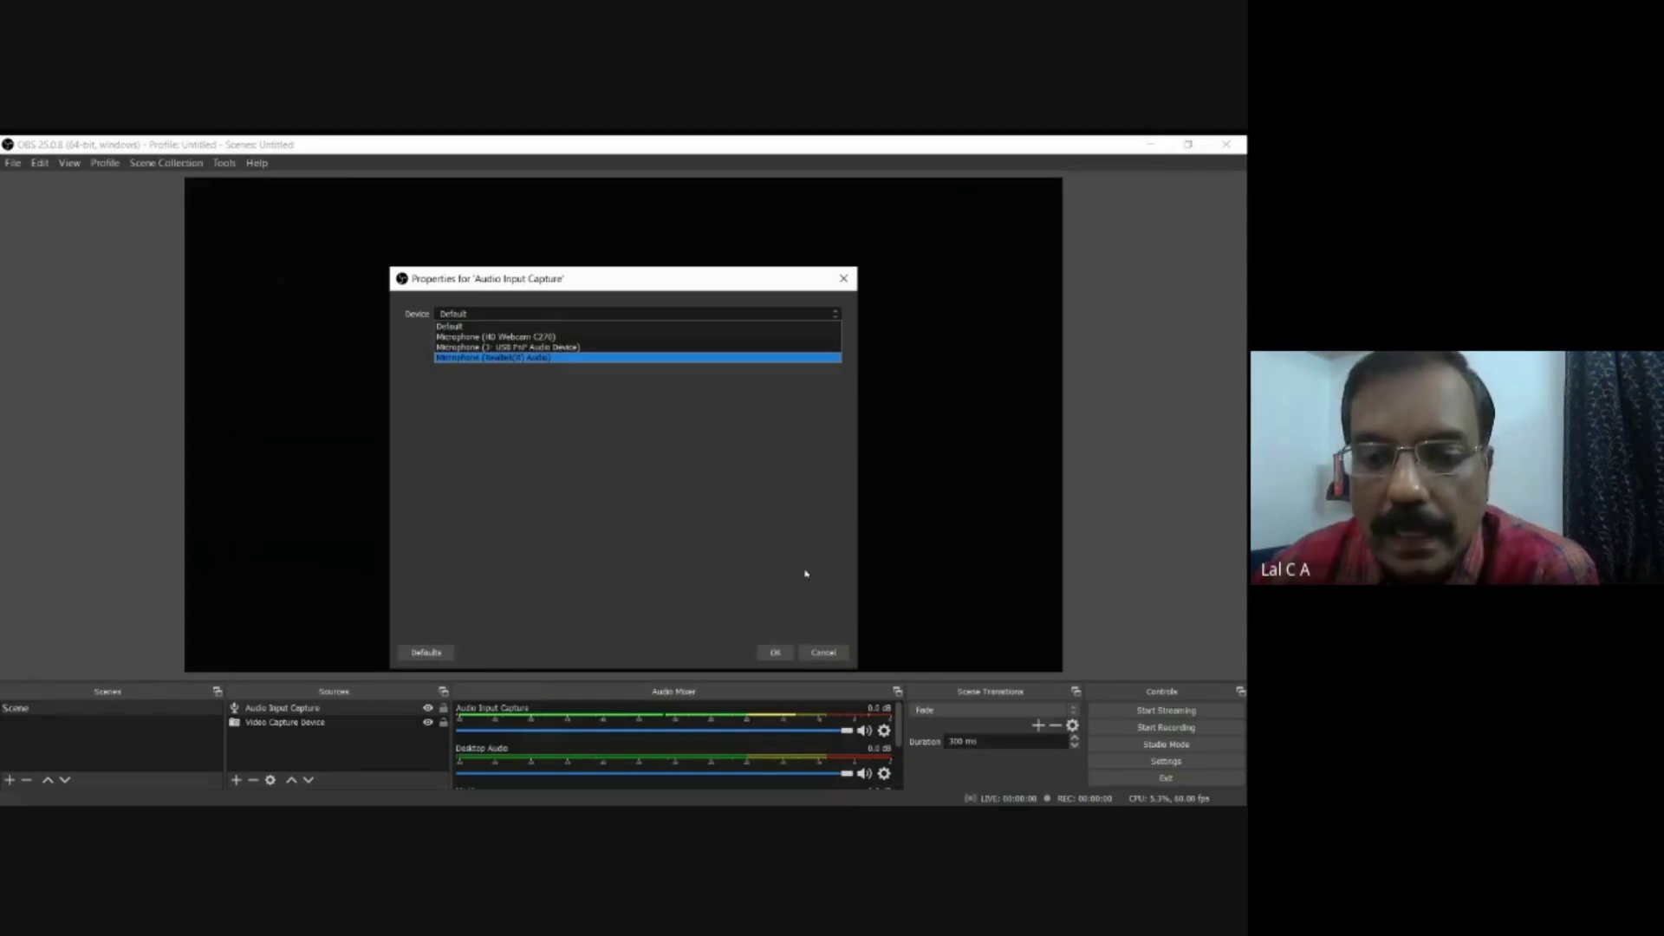
{"action": "left_click", "coordinate": [776, 653]}
{"action": "left_click", "coordinate": [776, 653]}
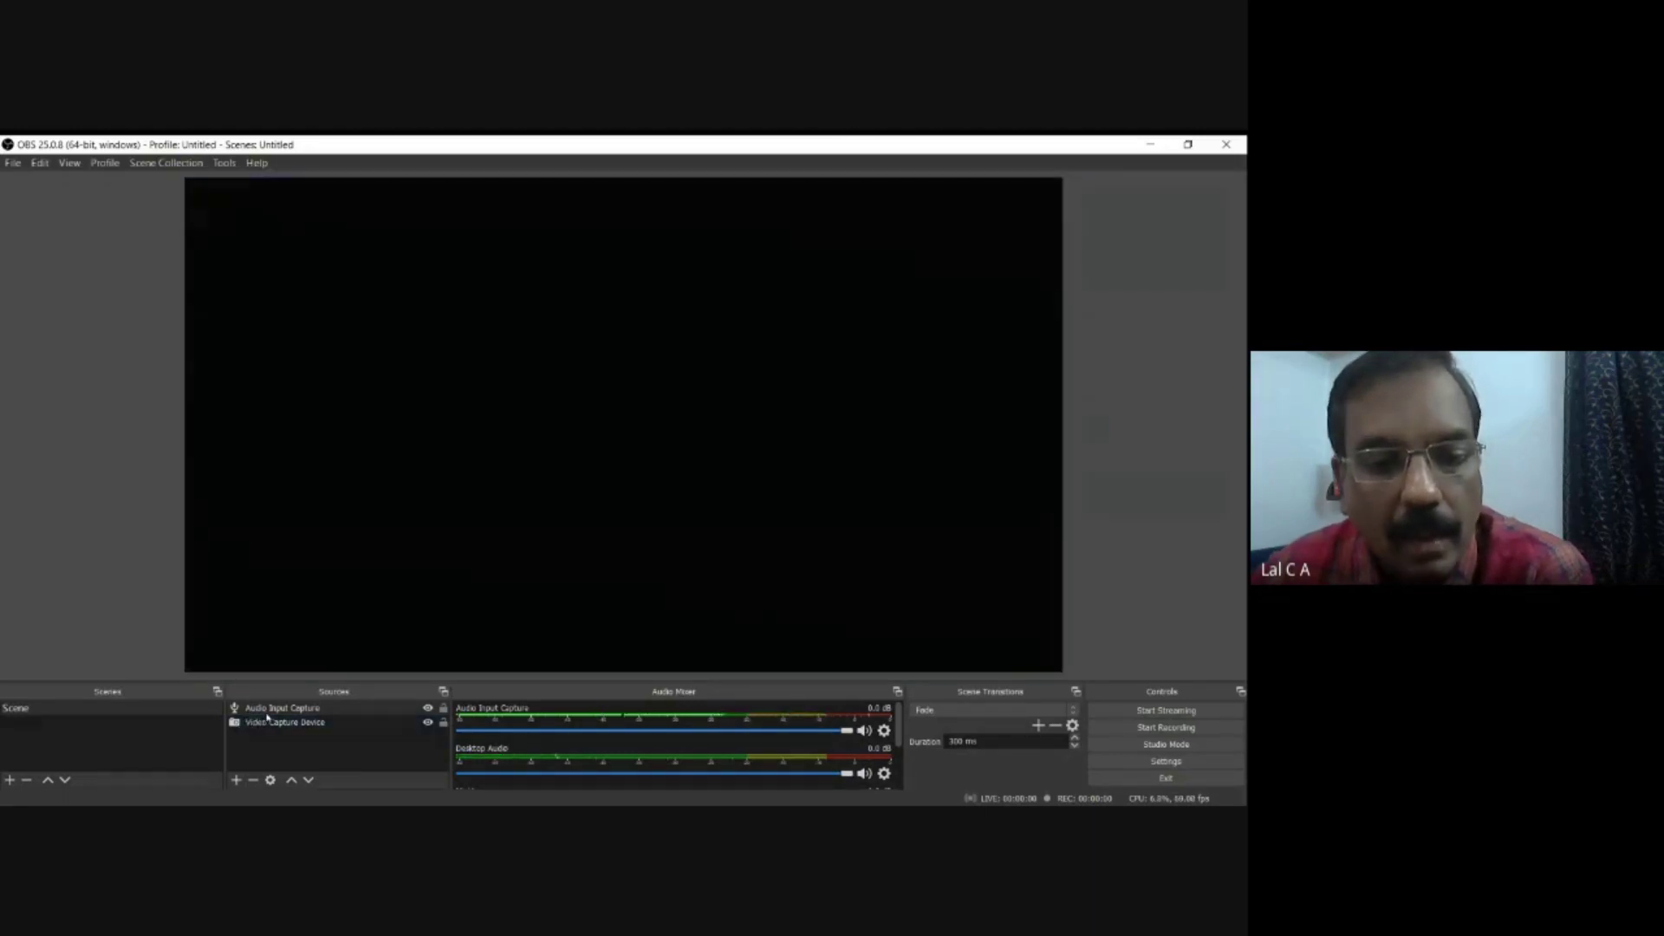
{"action": "left_click", "coordinate": [297, 709]}
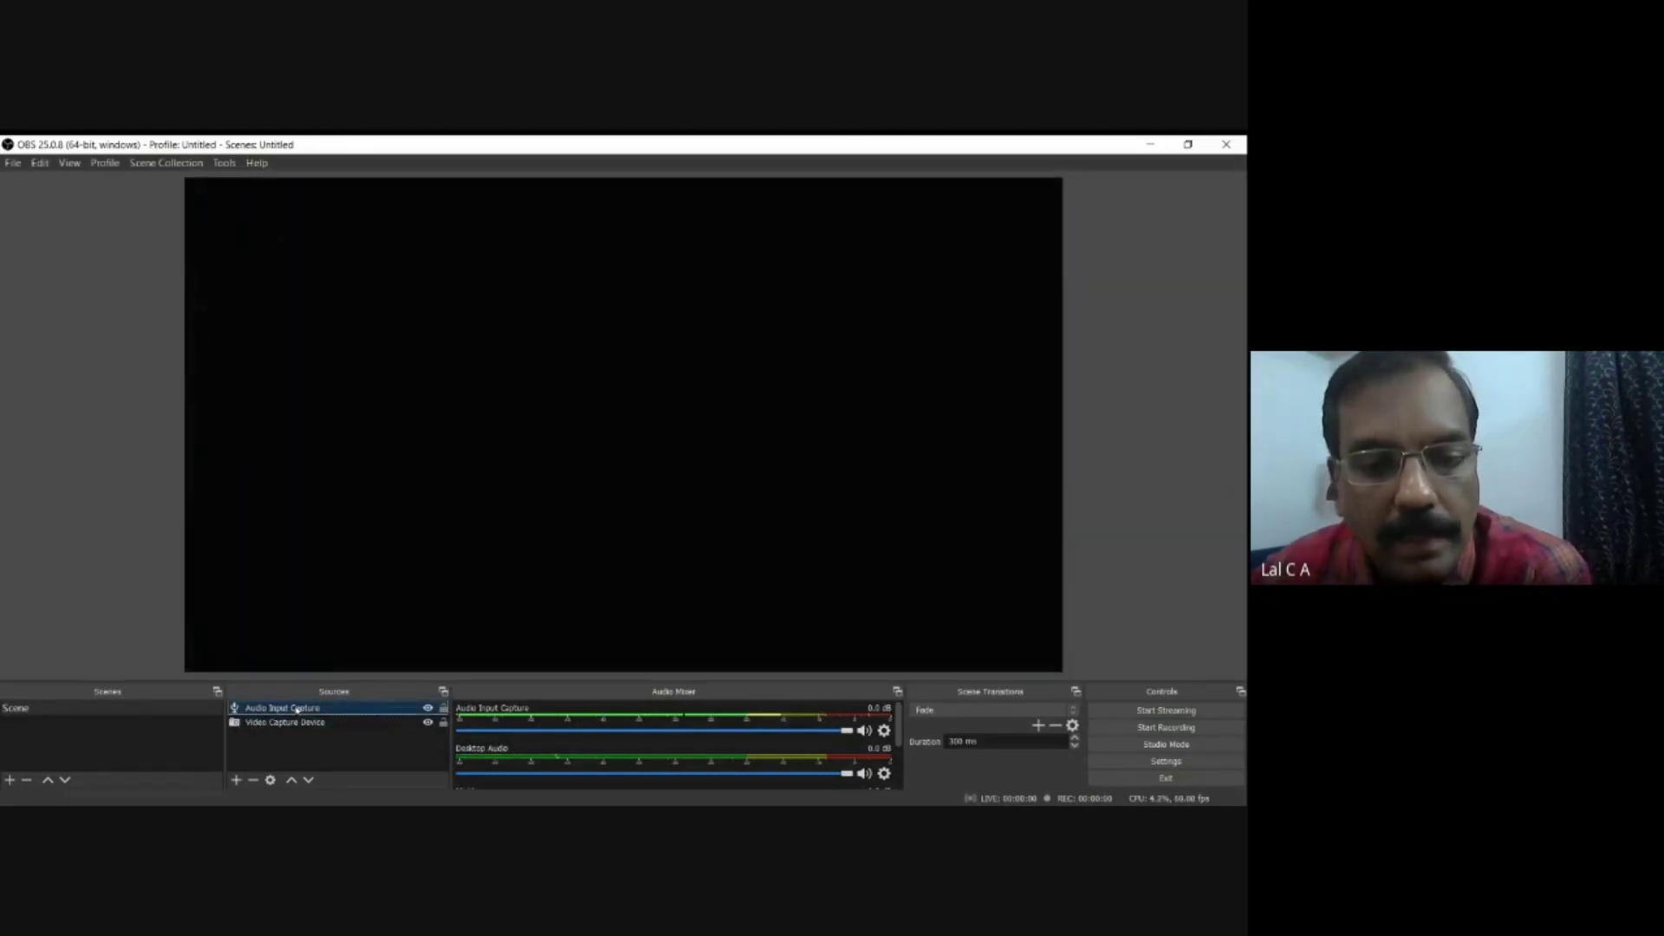
{"action": "left_click", "coordinate": [257, 726]}
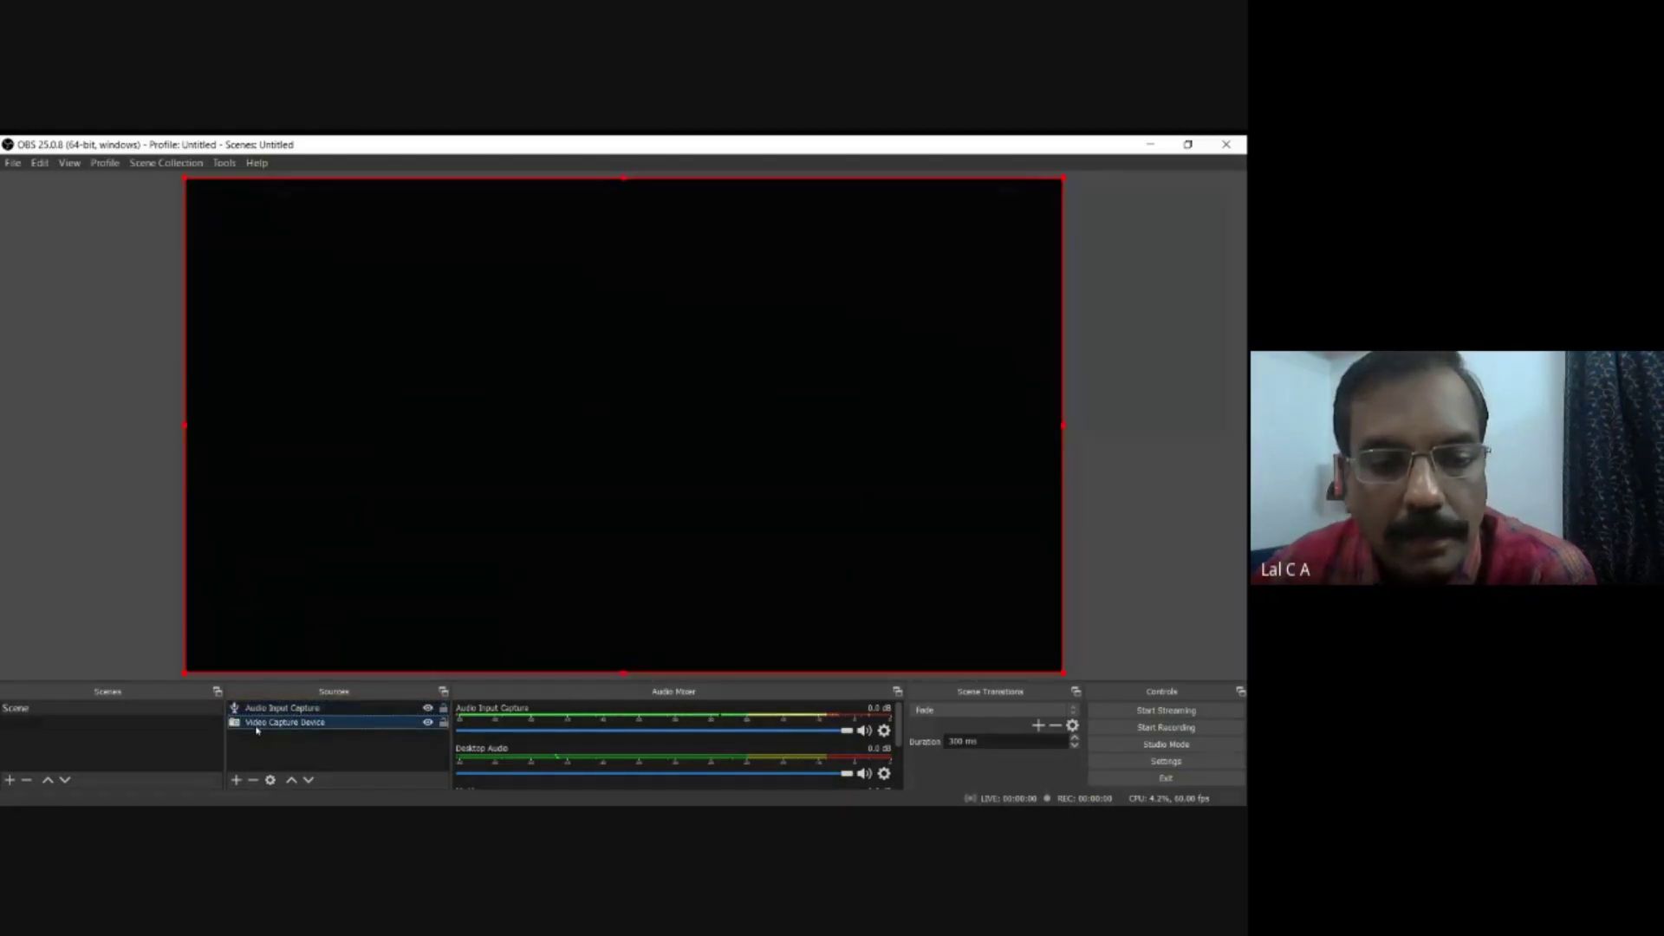
- Start recording, then pause, resume and pause the recording again
{"action": "left_click", "coordinate": [1129, 735]}
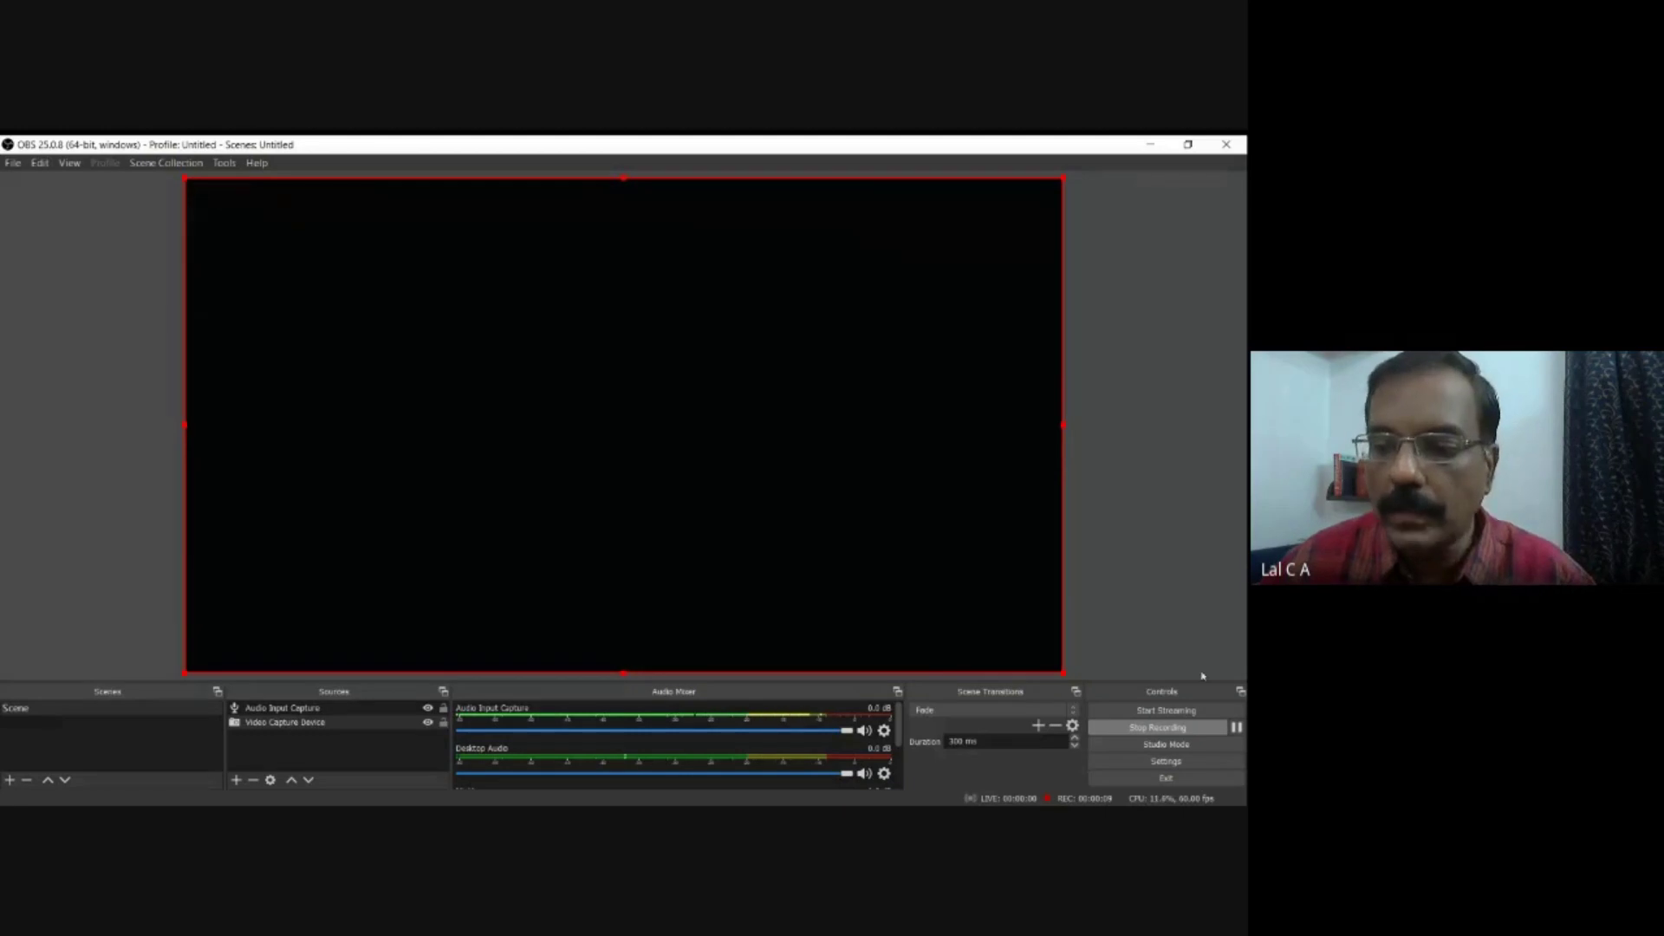
{"action": "left_click", "coordinate": [1236, 729]}
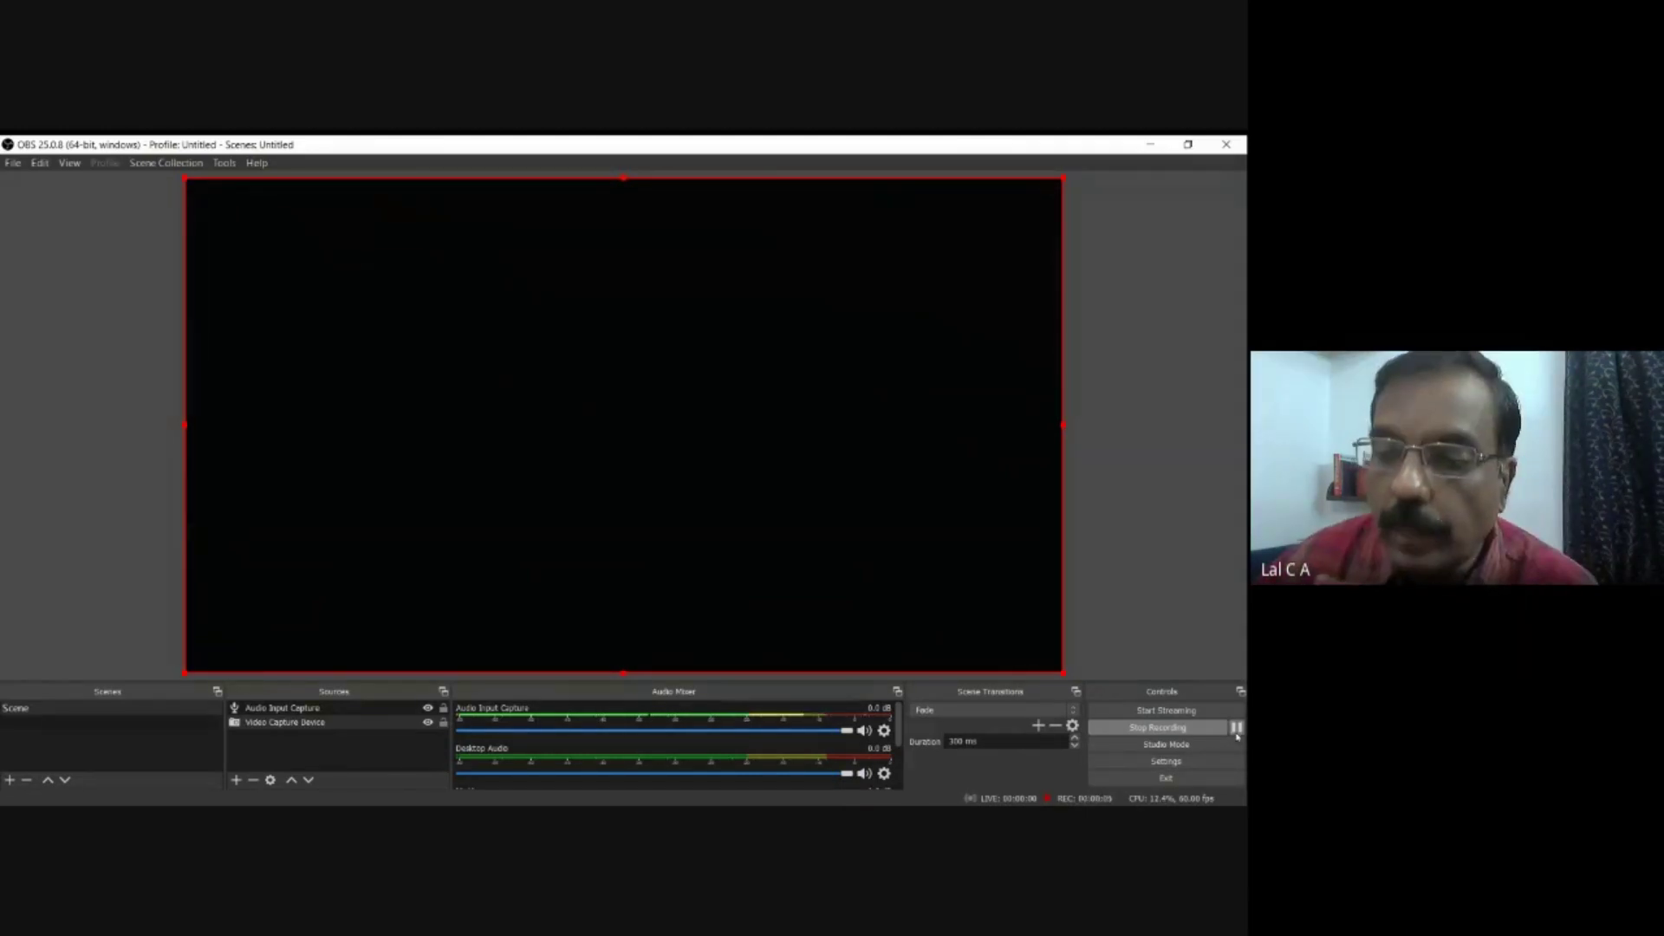
{"action": "left_click", "coordinate": [1237, 729]}
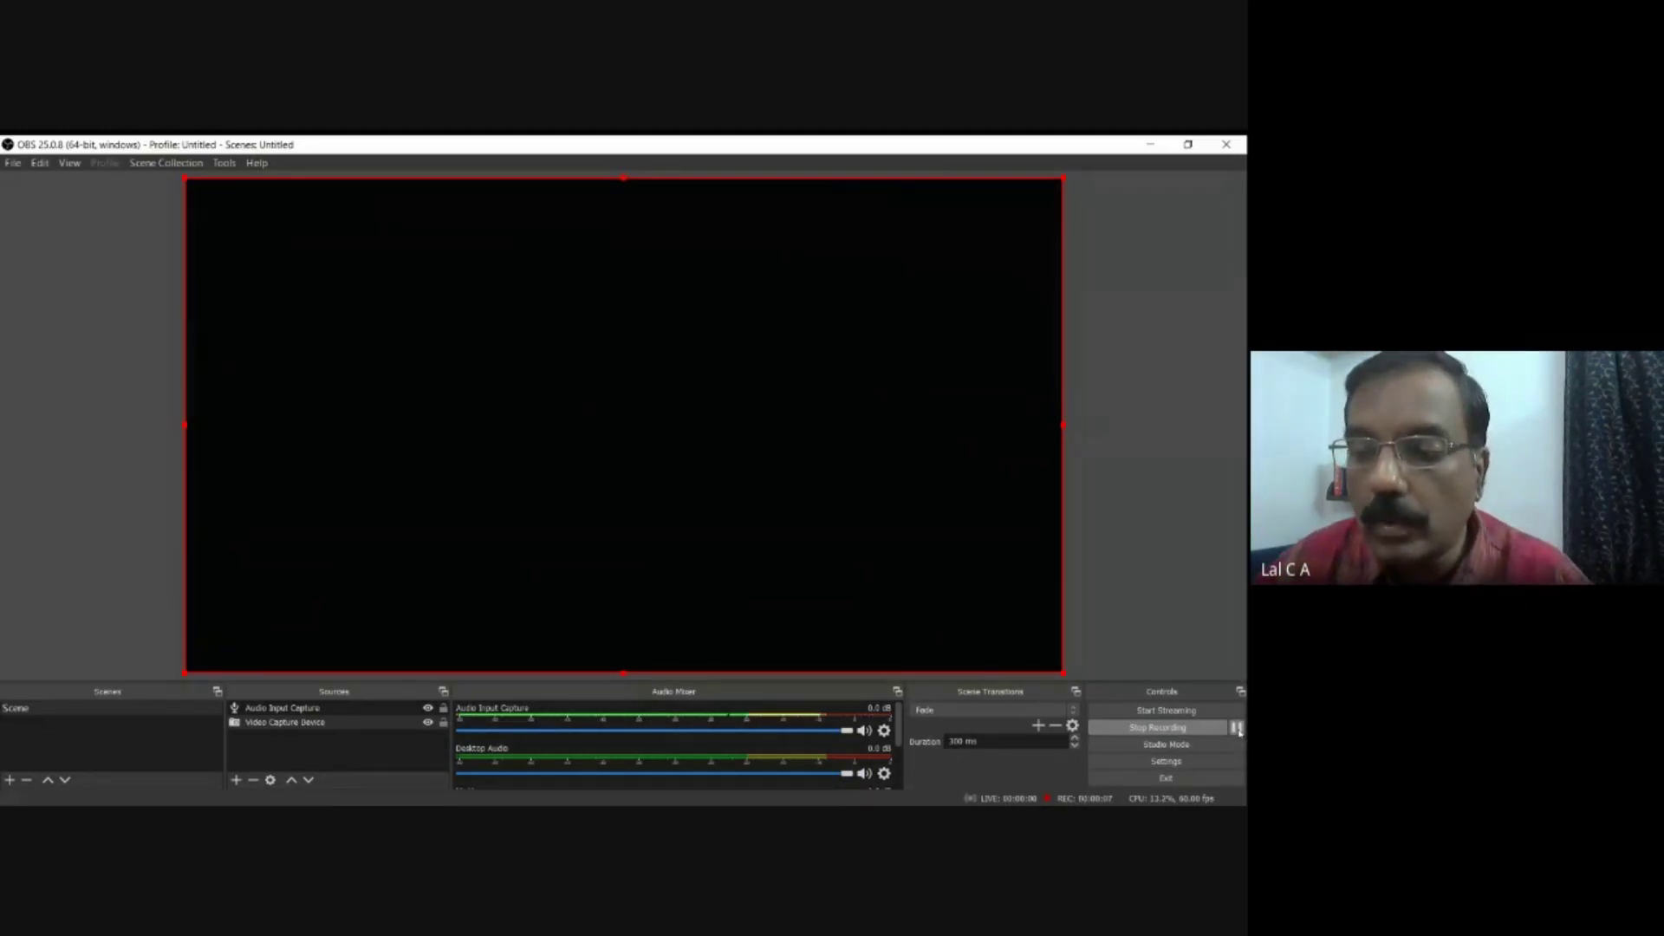
{"action": "left_click", "coordinate": [1237, 729]}
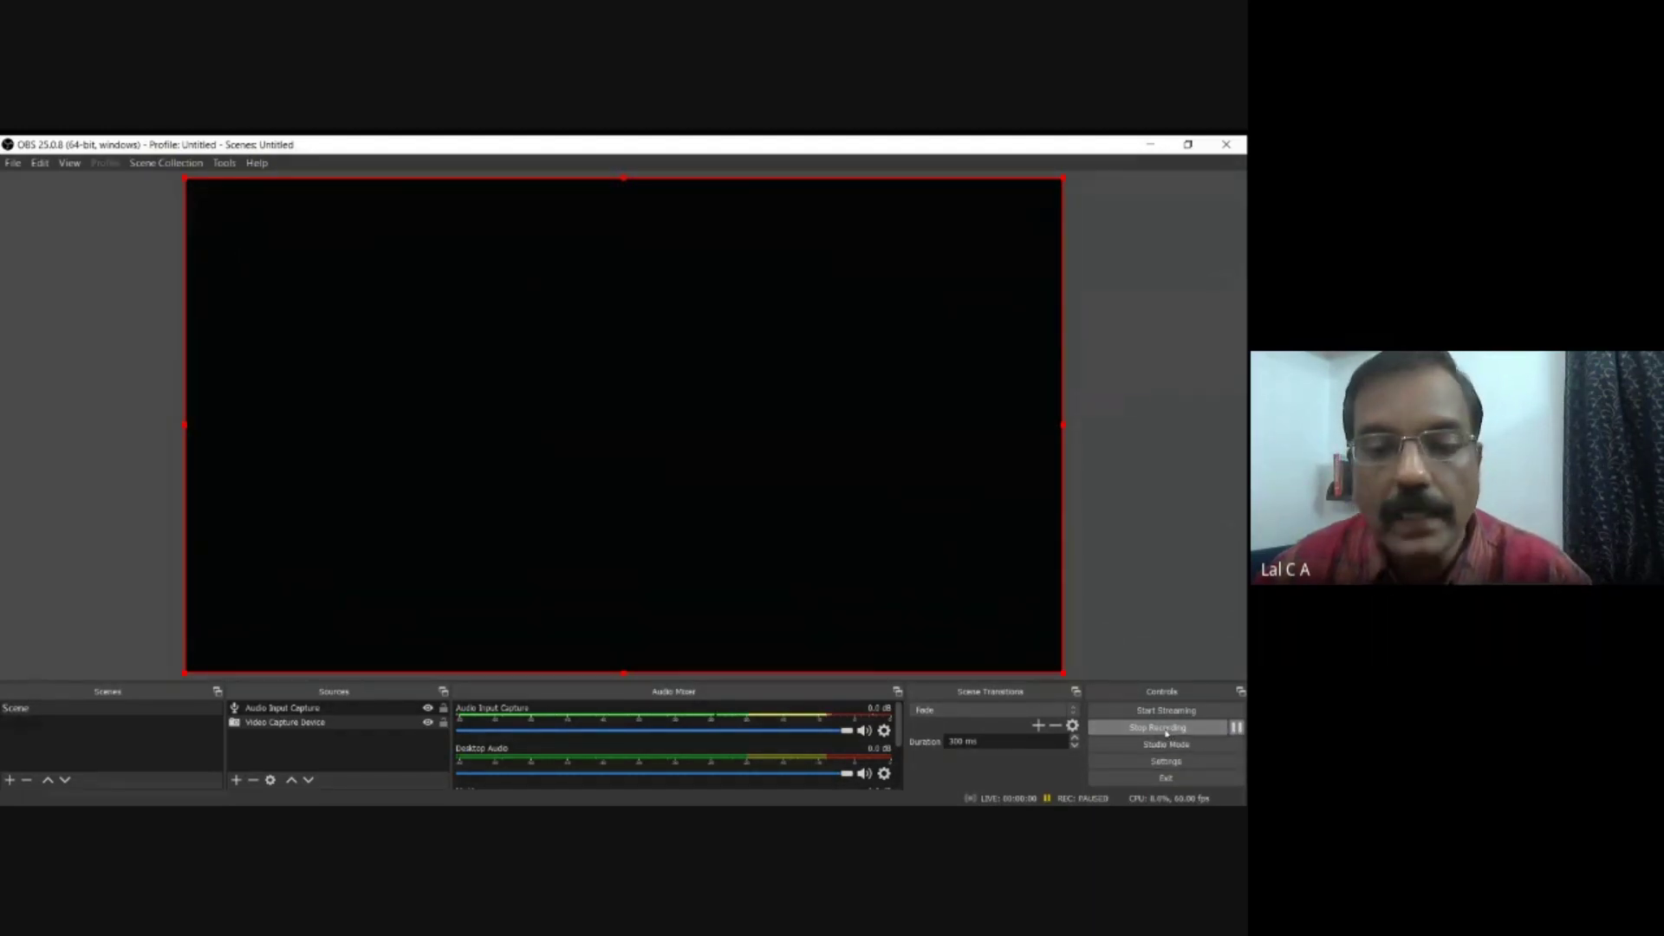
- Stop the paused recording from the Controls panel
{"action": "left_click", "coordinate": [1123, 733]}
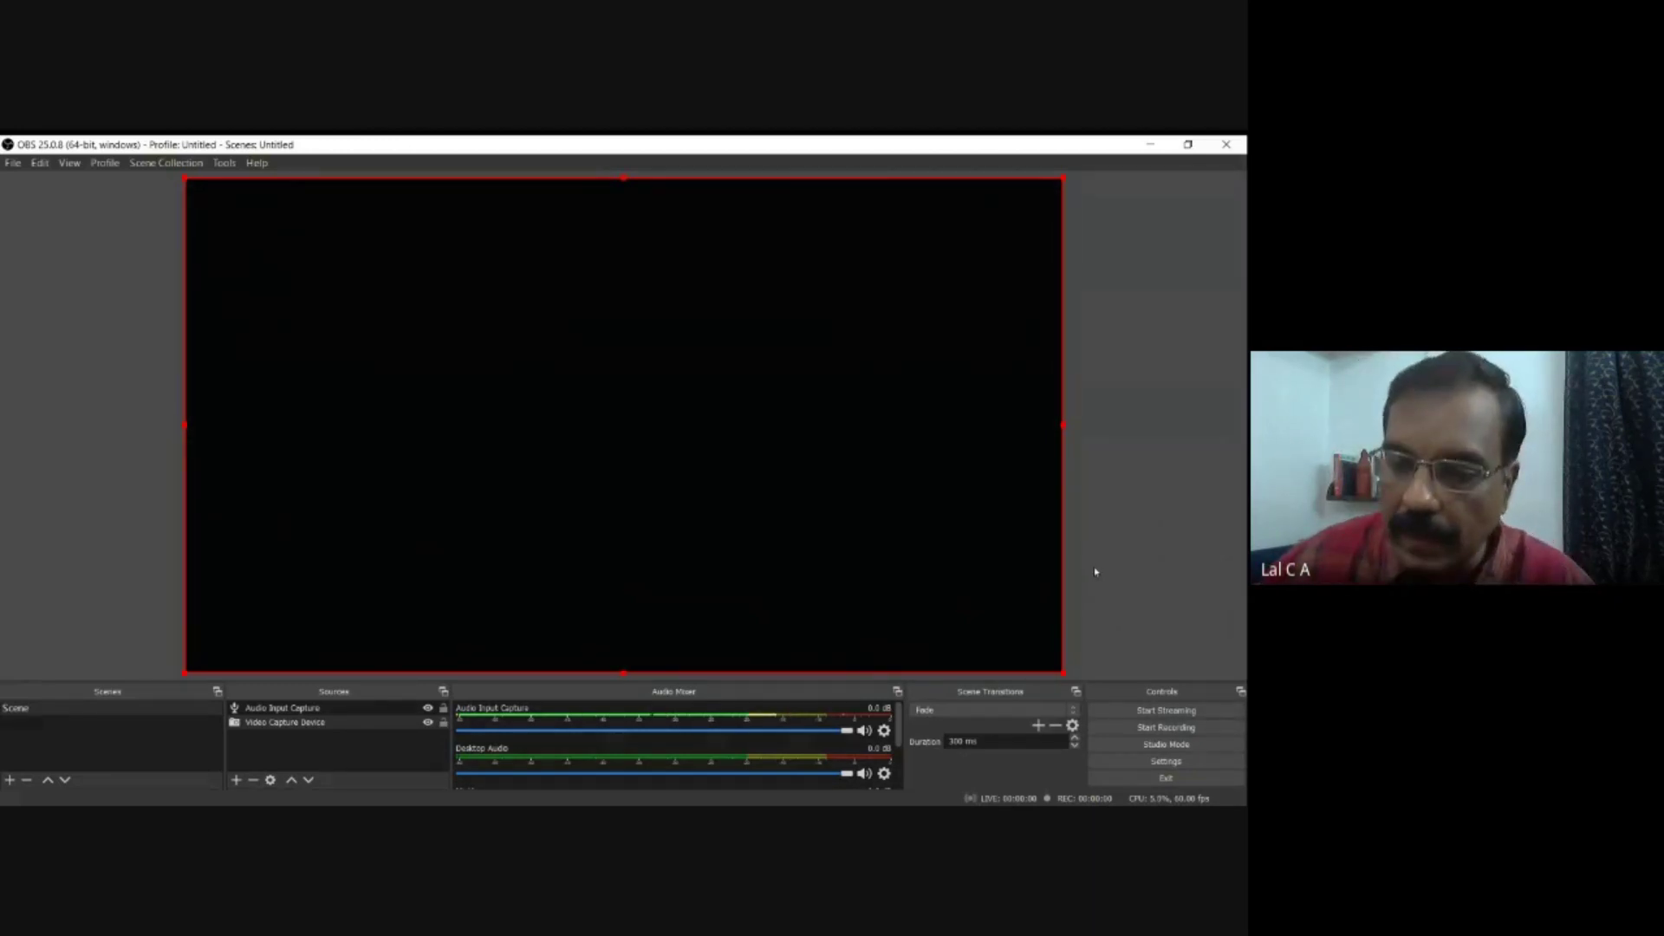
{"action": "left_click", "coordinate": [12, 164]}
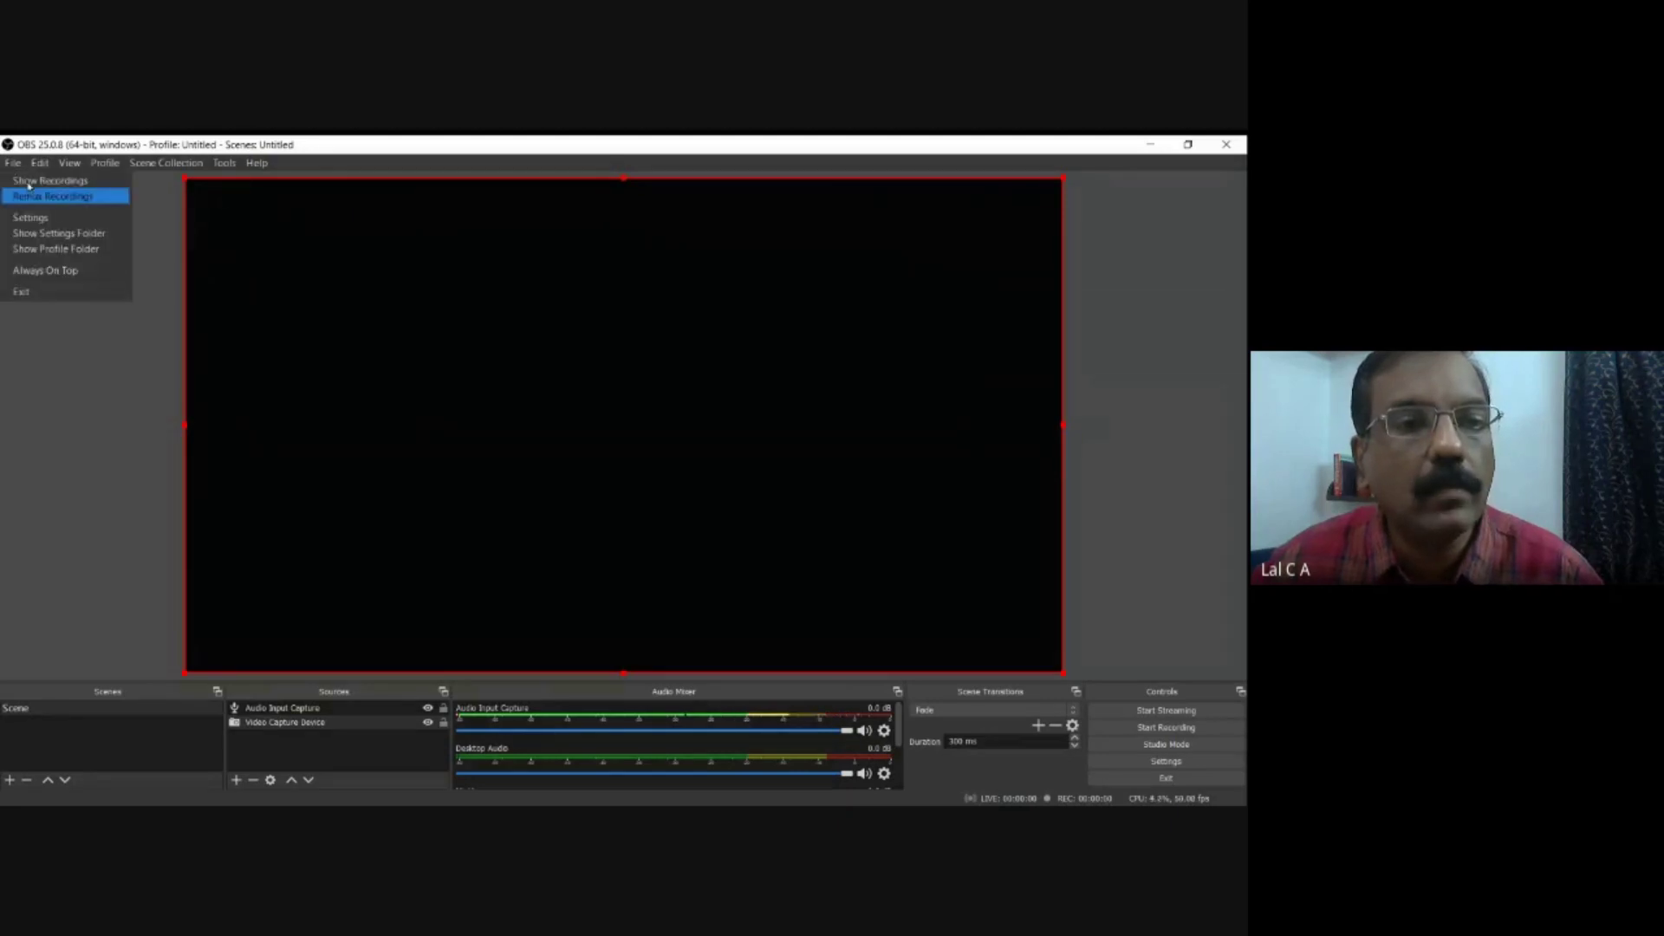
{"action": "left_click", "coordinate": [57, 182]}
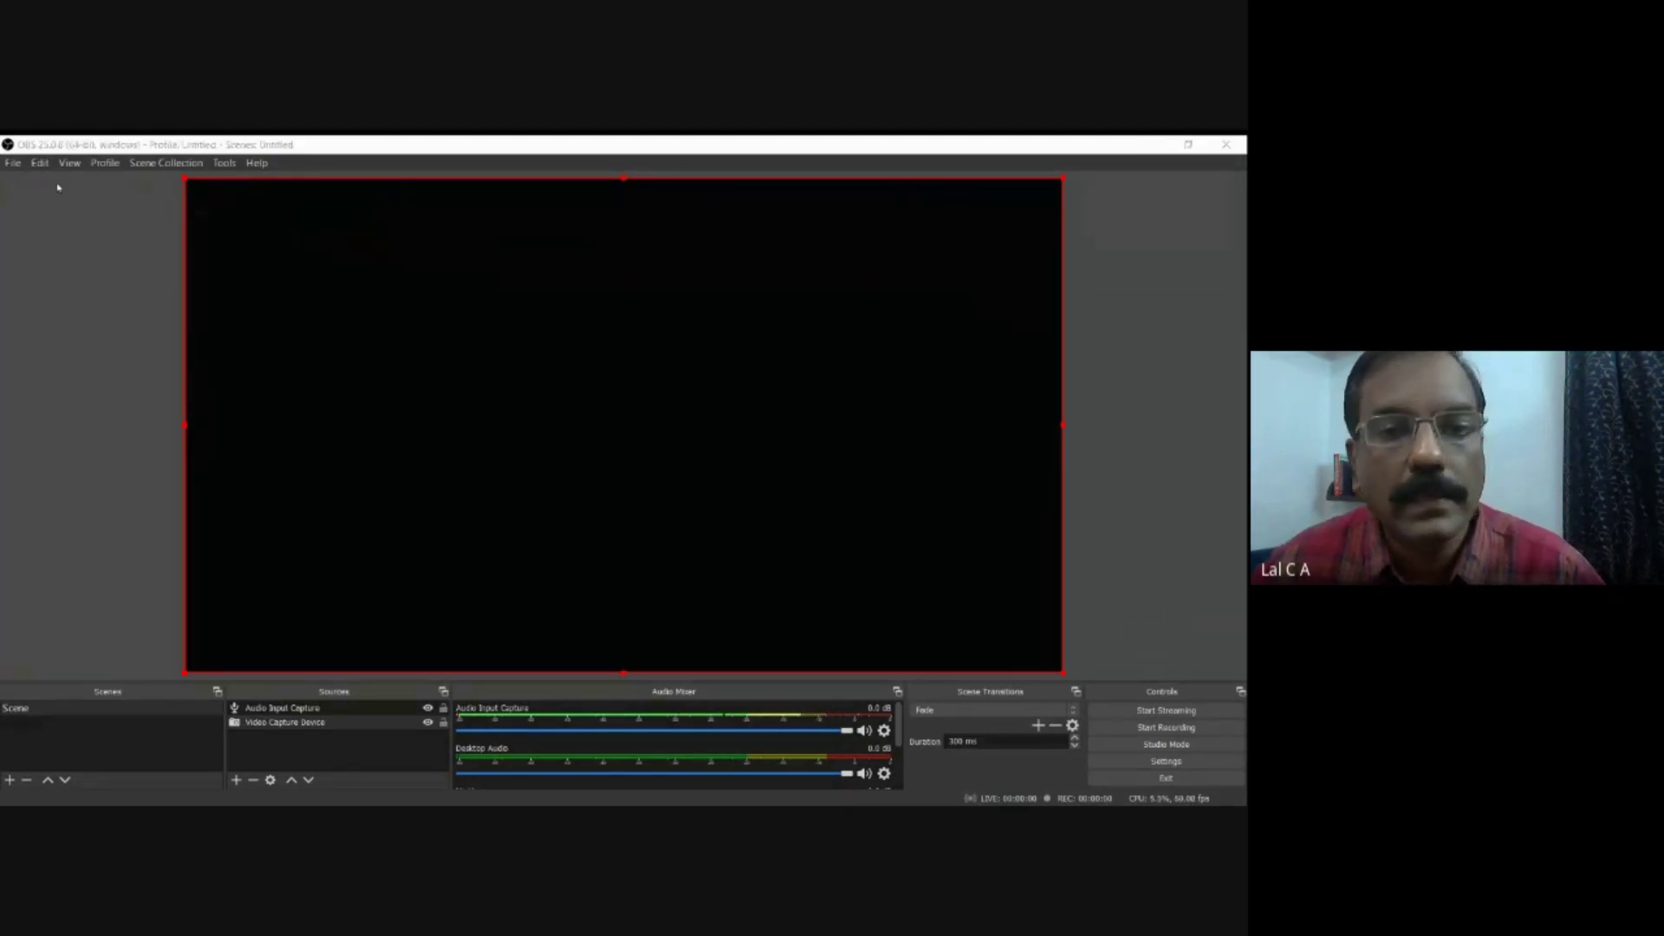
{"action": "left_click", "coordinate": [374, 615]}
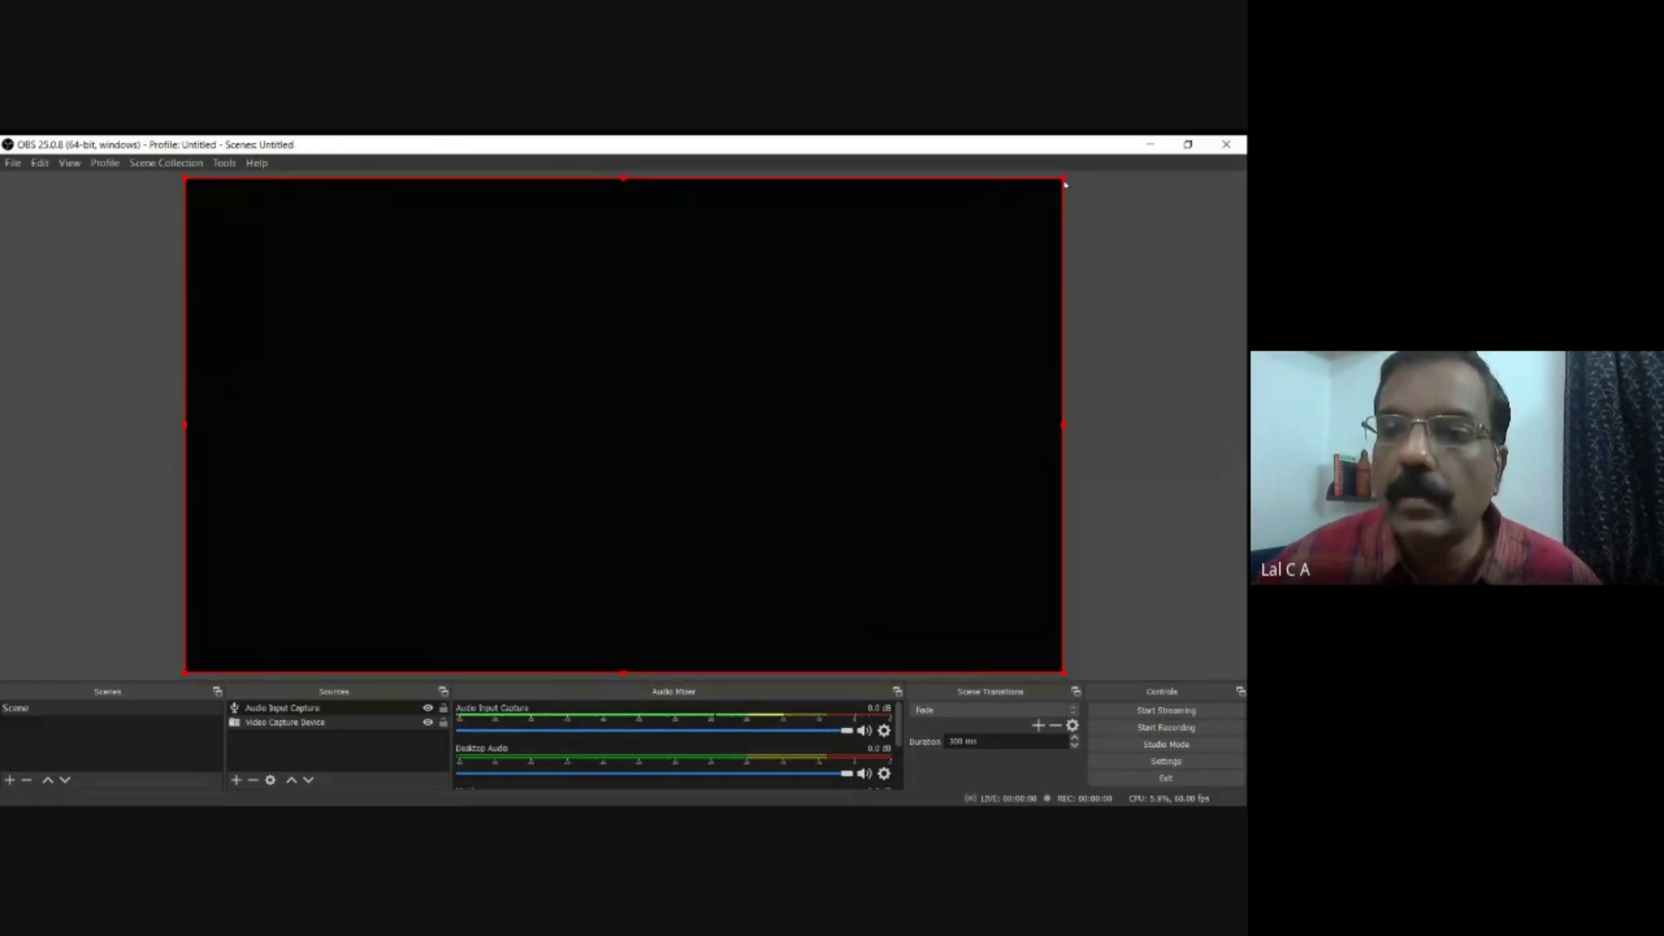
- Scale the webcam box down by its corner handle and place it in the canvas's top-left corner
{"action": "left_click_drag", "start_coordinate": [1066, 184], "coordinate": [498, 546]}
{"action": "left_click_drag", "start_coordinate": [373, 606], "coordinate": [390, 268]}
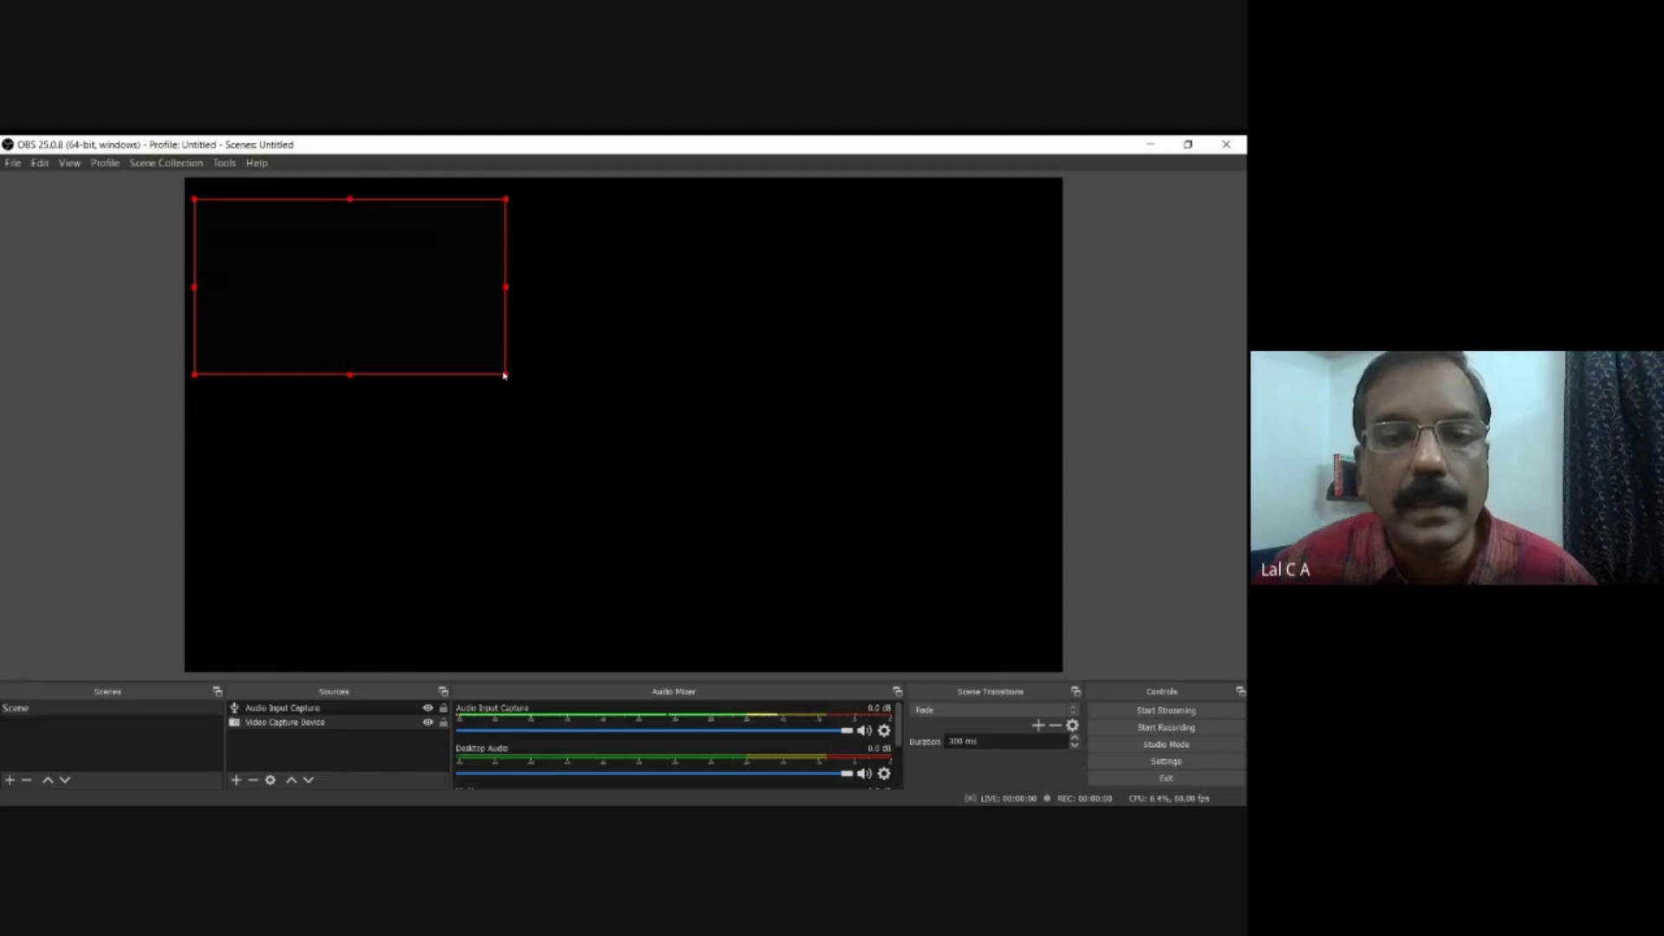
{"action": "left_click_drag", "start_coordinate": [504, 376], "coordinate": [441, 345]}
{"action": "left_click_drag", "start_coordinate": [312, 264], "coordinate": [297, 247]}
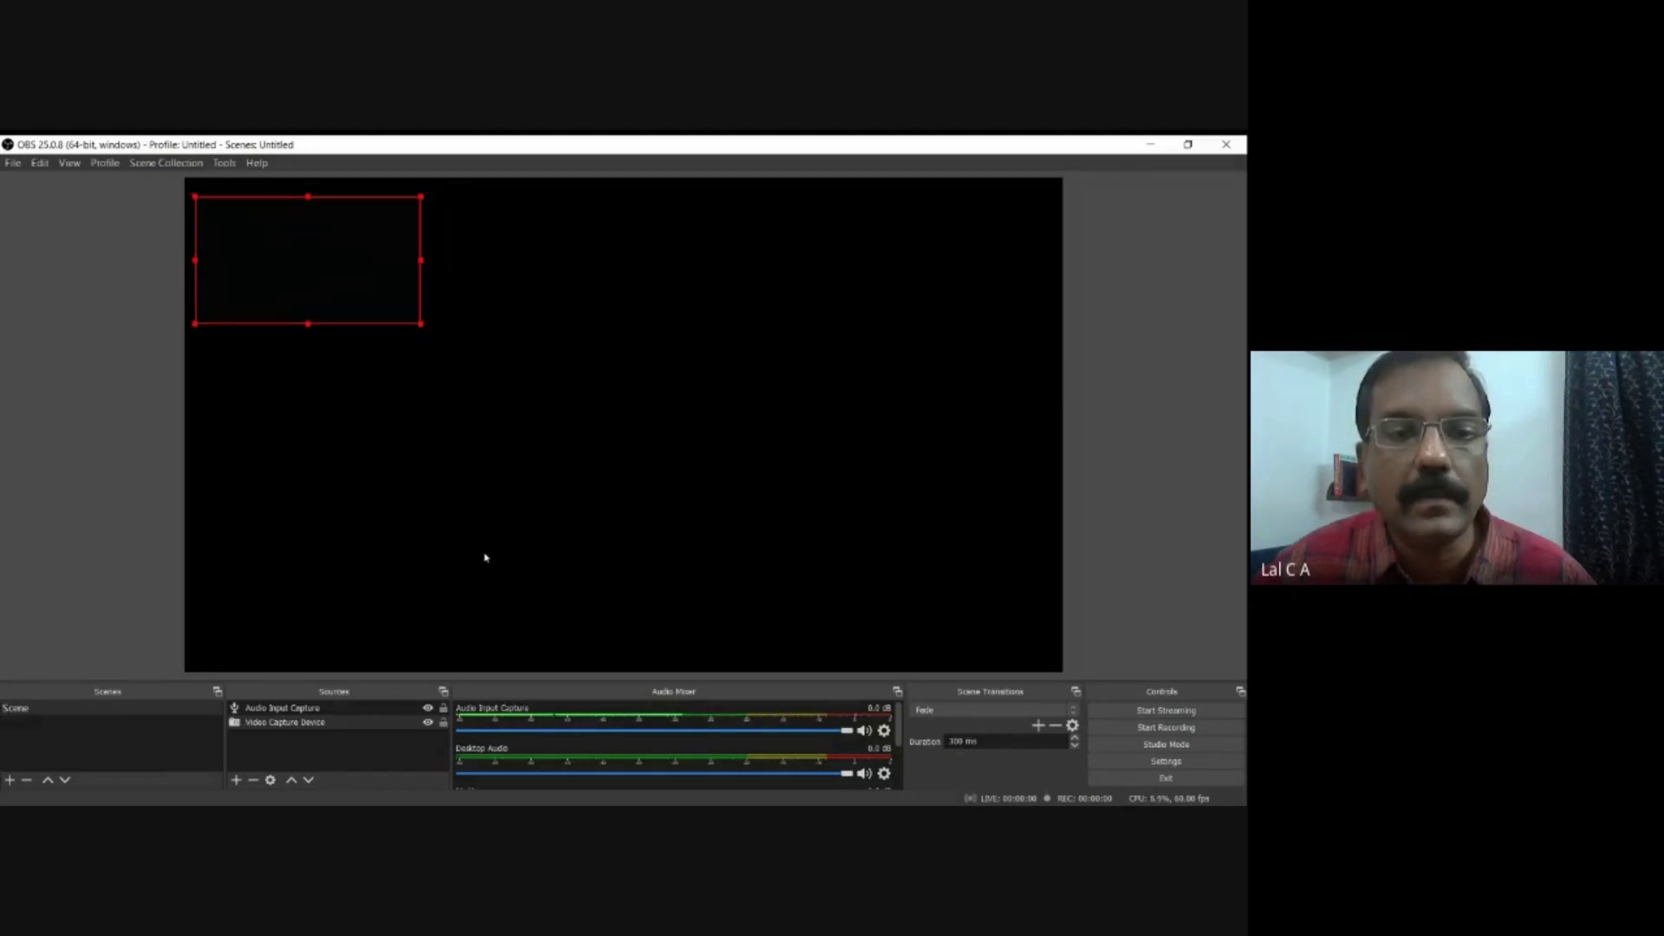
- Create a Window Capture source under its default name and start choosing its window
{"action": "left_click", "coordinate": [237, 780]}
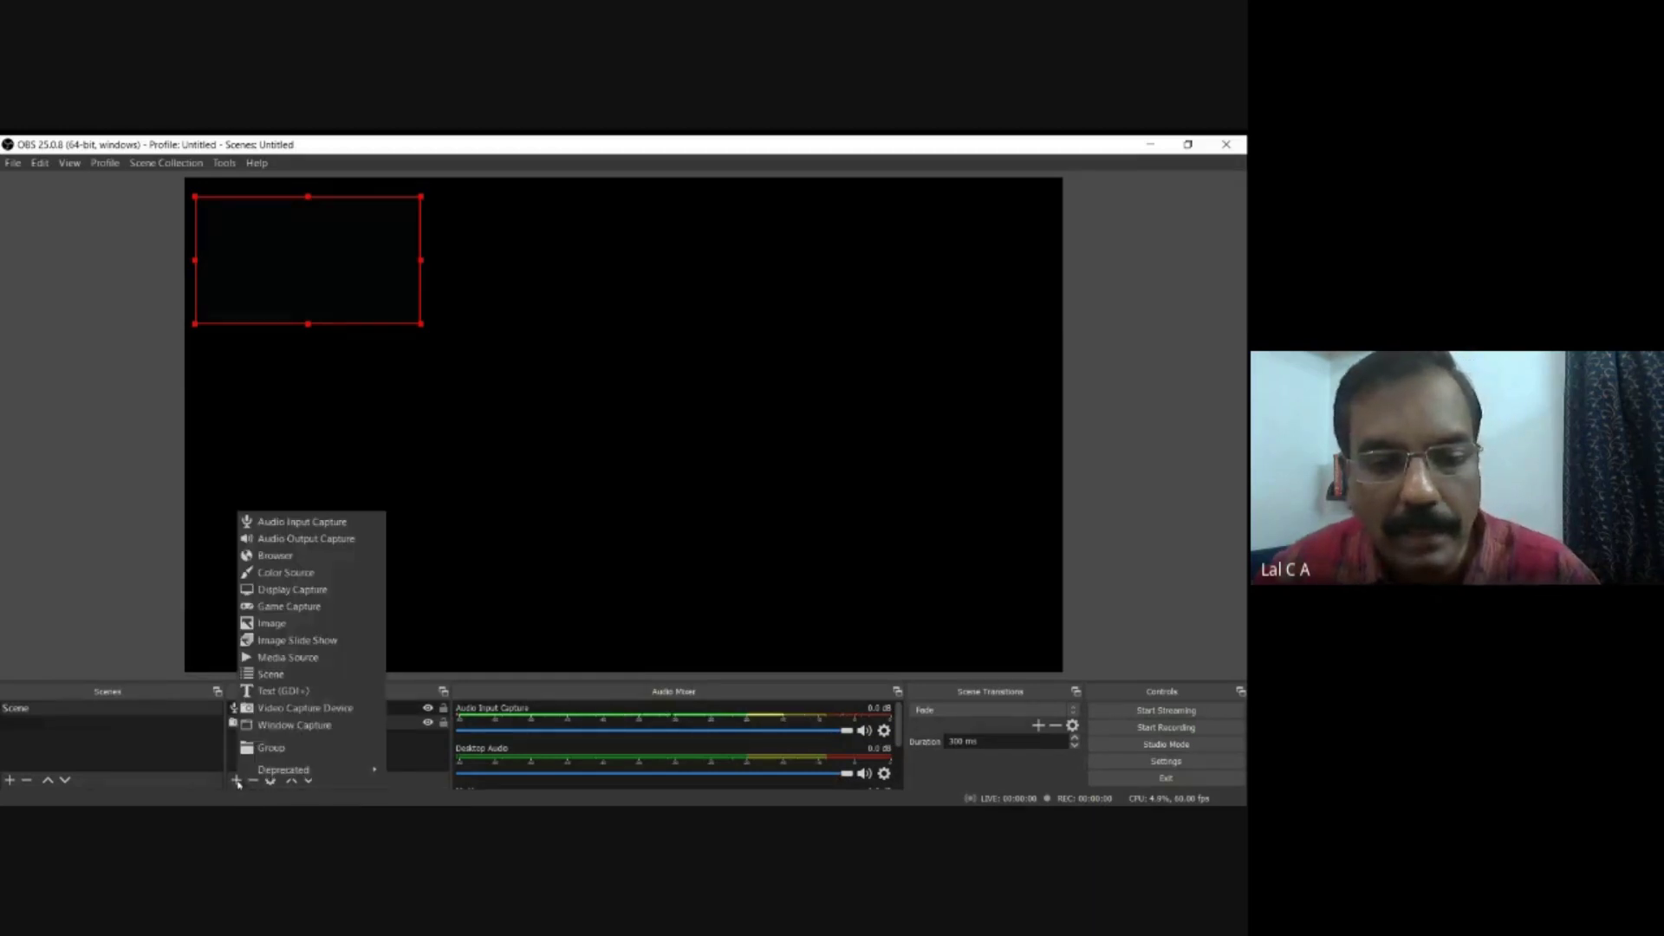
{"action": "left_click", "coordinate": [308, 727]}
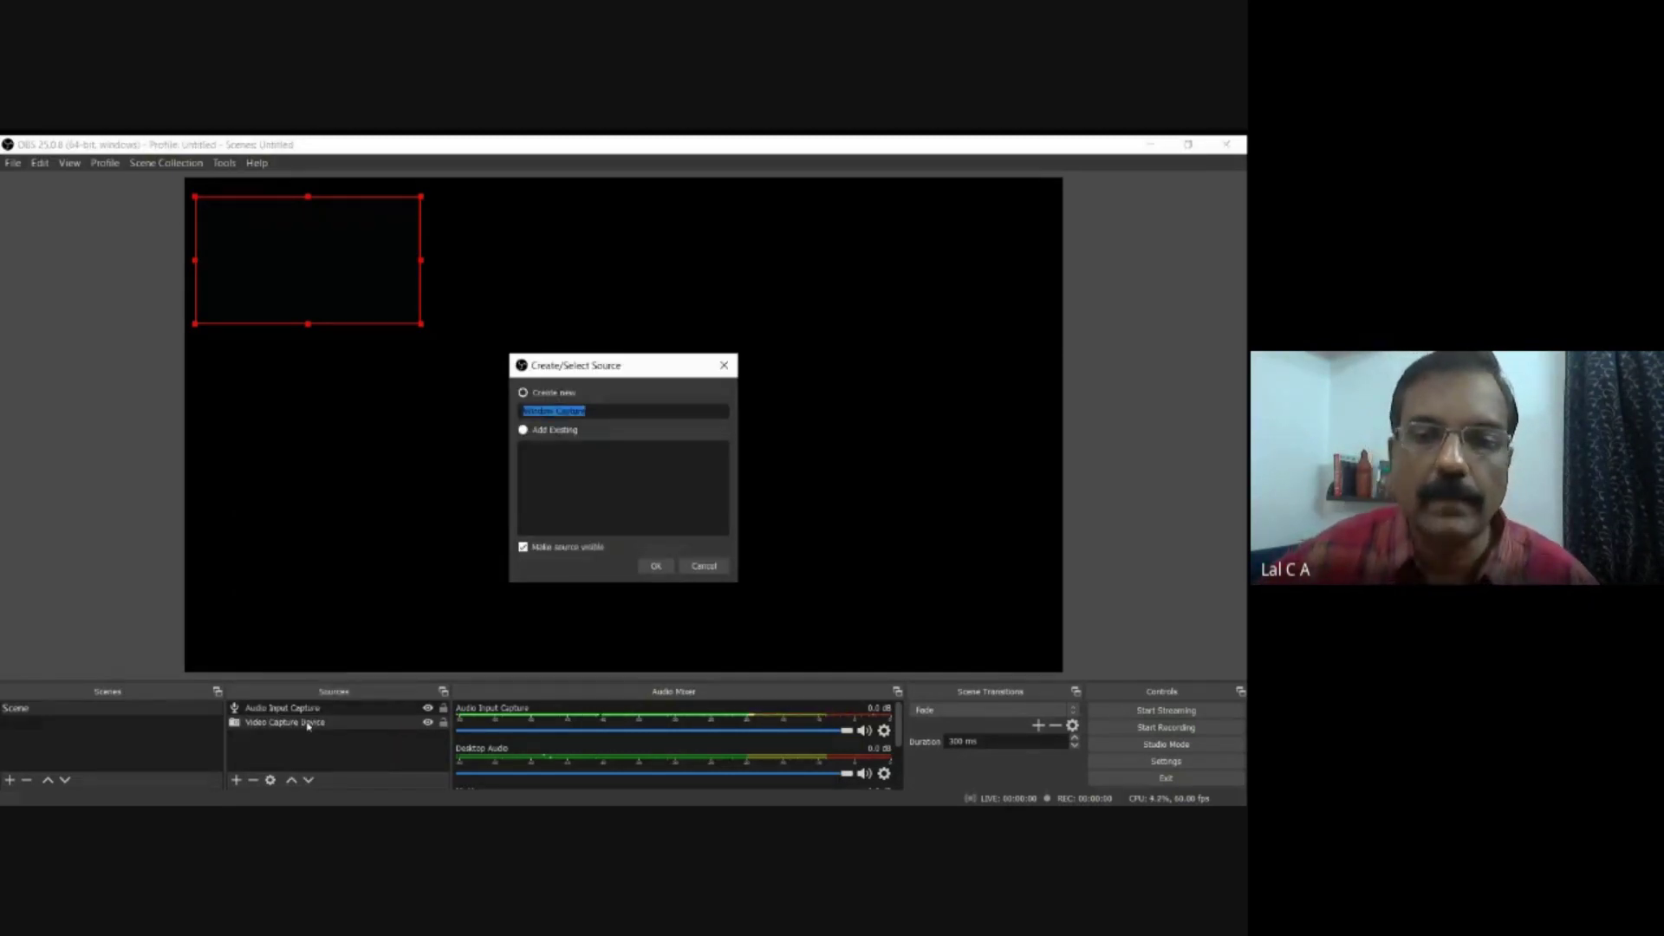
{"action": "left_click", "coordinate": [656, 566]}
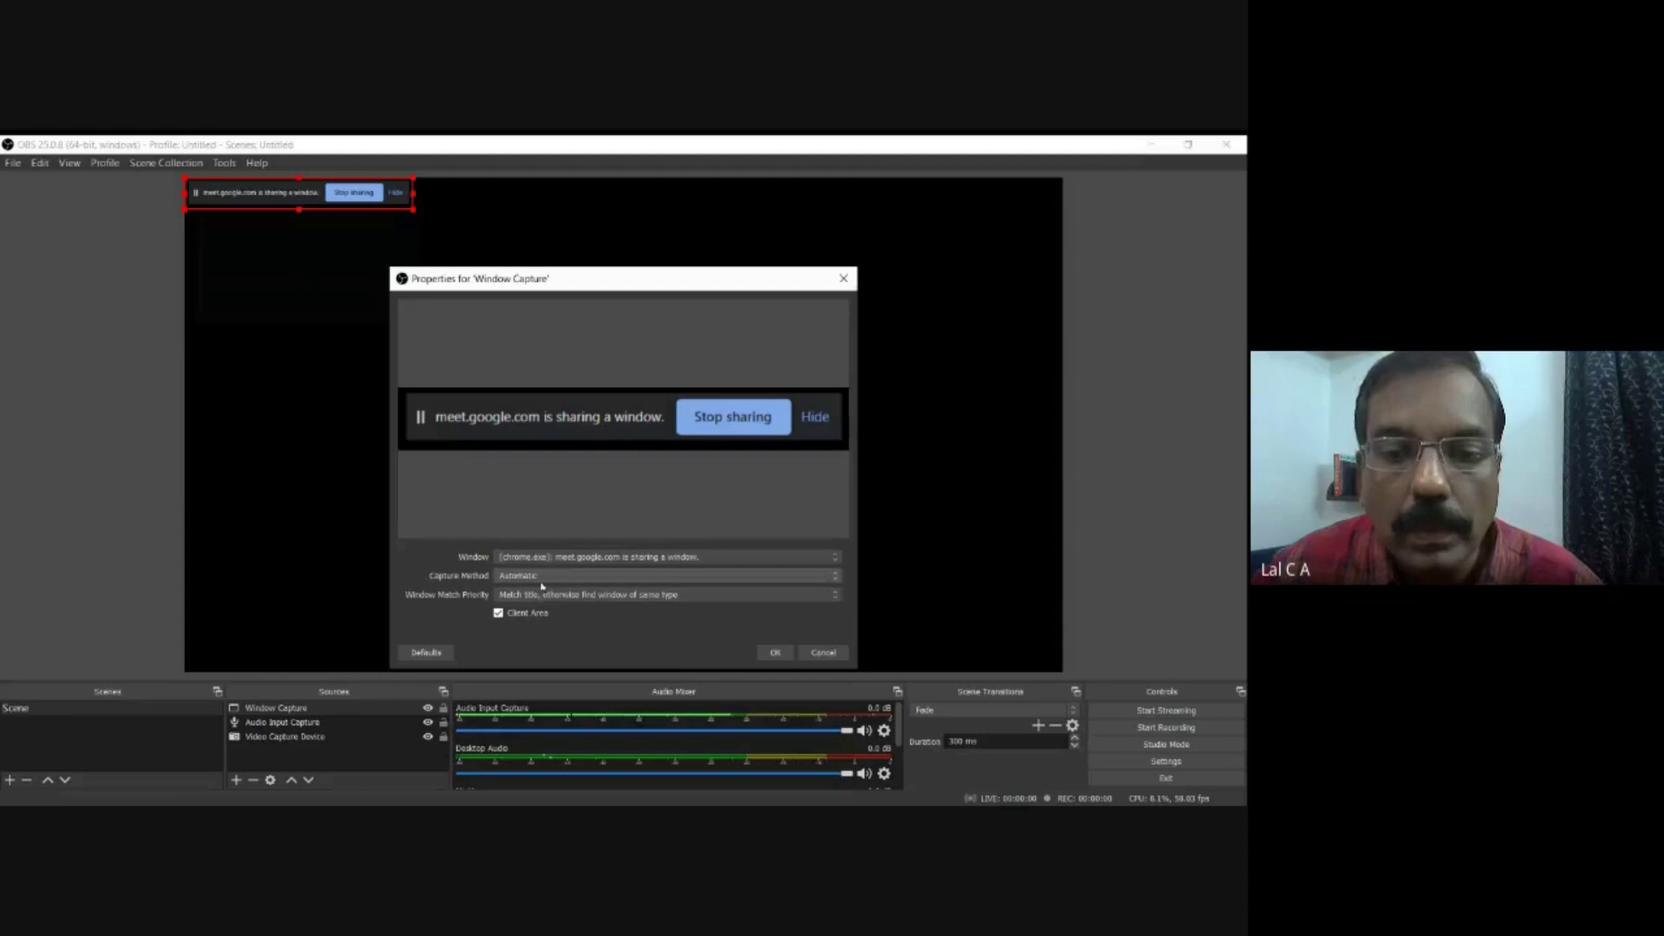
{"action": "left_click", "coordinate": [570, 559]}
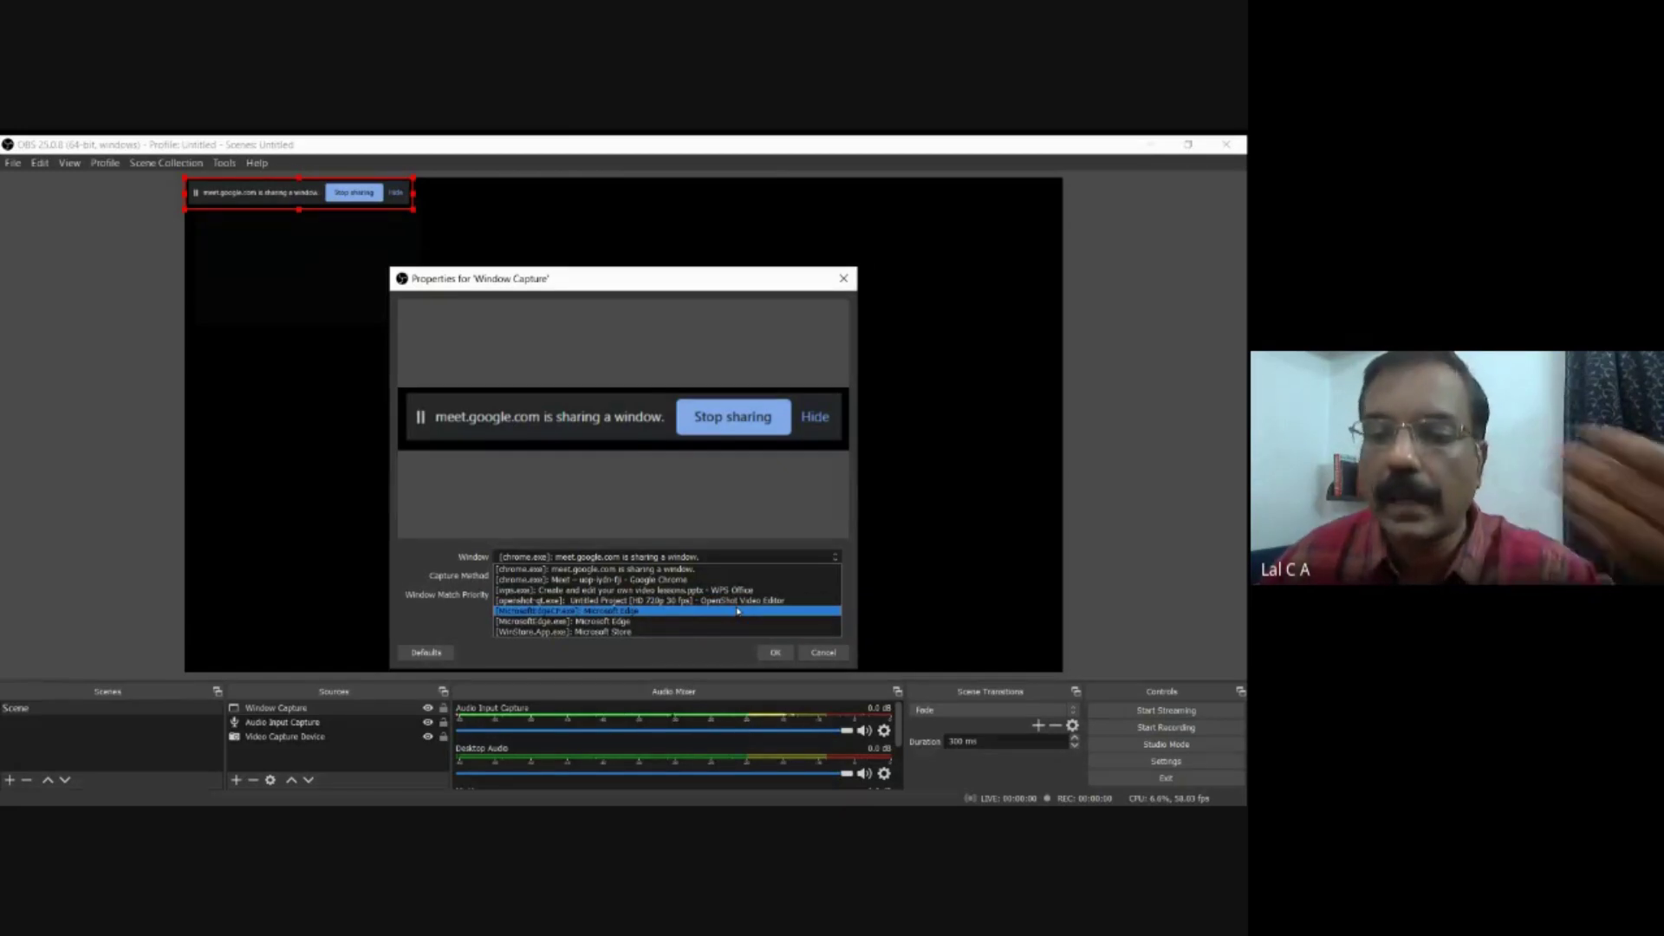
- Pick the [wps.exe] WPS Office presentation window as the capture target
{"action": "key", "text": "Down"}
{"action": "key", "text": "Down"}
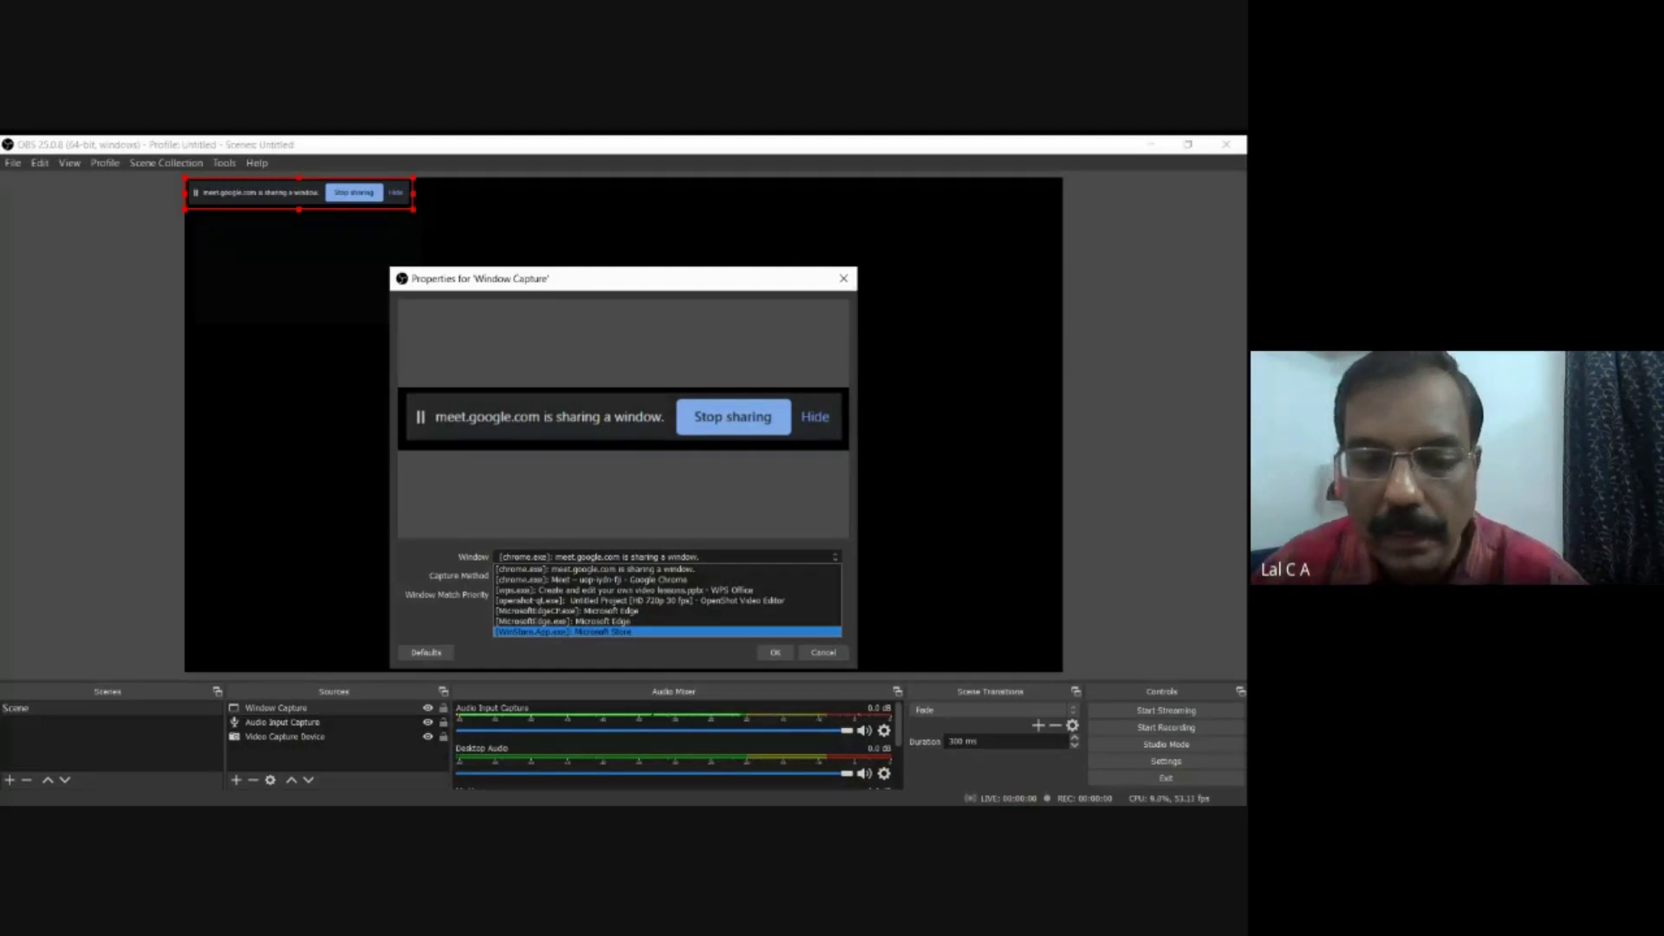
{"action": "key", "text": "Up"}
{"action": "key", "text": "Up"}
{"action": "key", "text": "Up"}
{"action": "key", "text": "Up"}
{"action": "key", "text": "Up"}
{"action": "key", "text": "Up"}
{"action": "key", "text": "Up"}
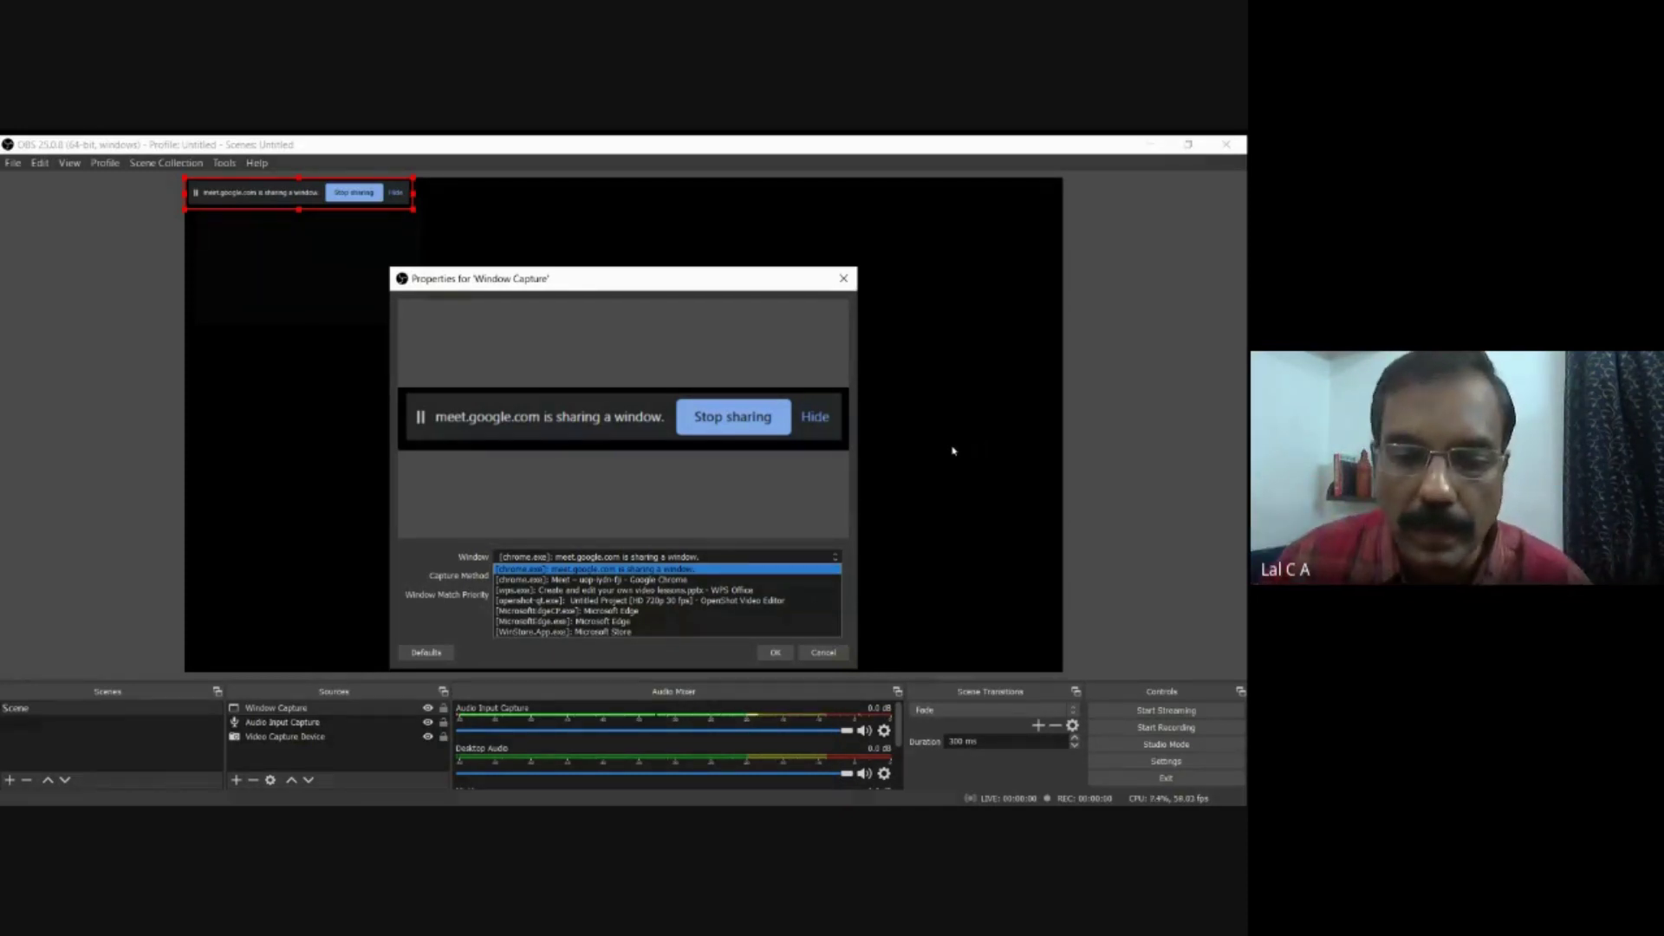
{"action": "key", "text": "End"}
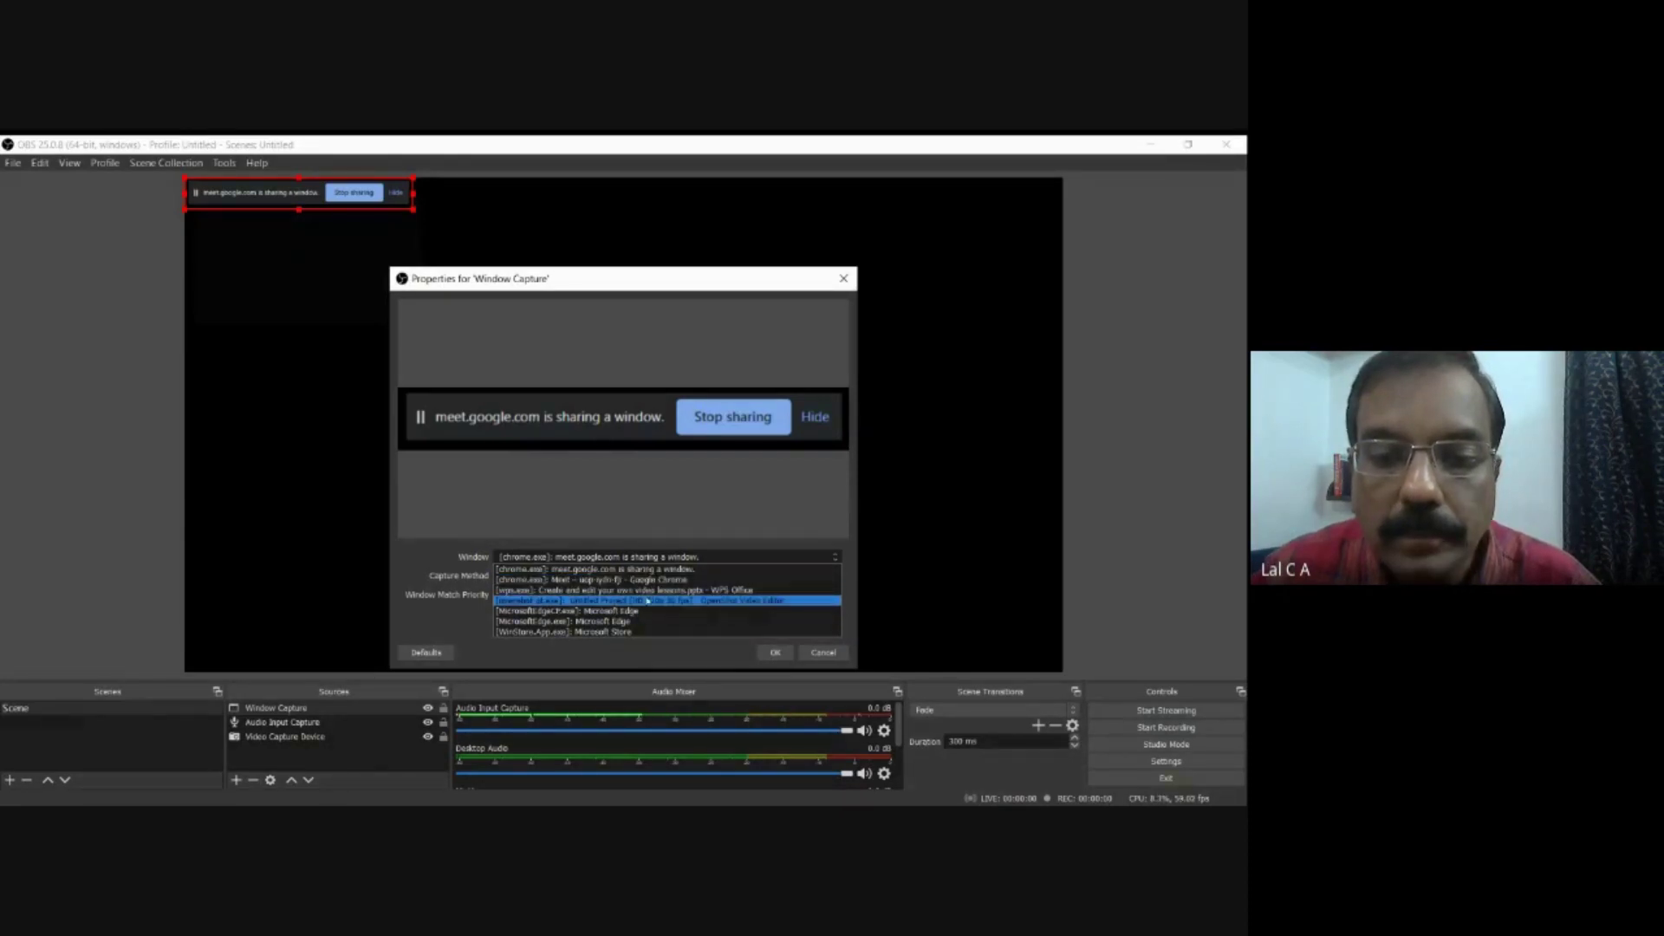
{"action": "left_click", "coordinate": [649, 593]}
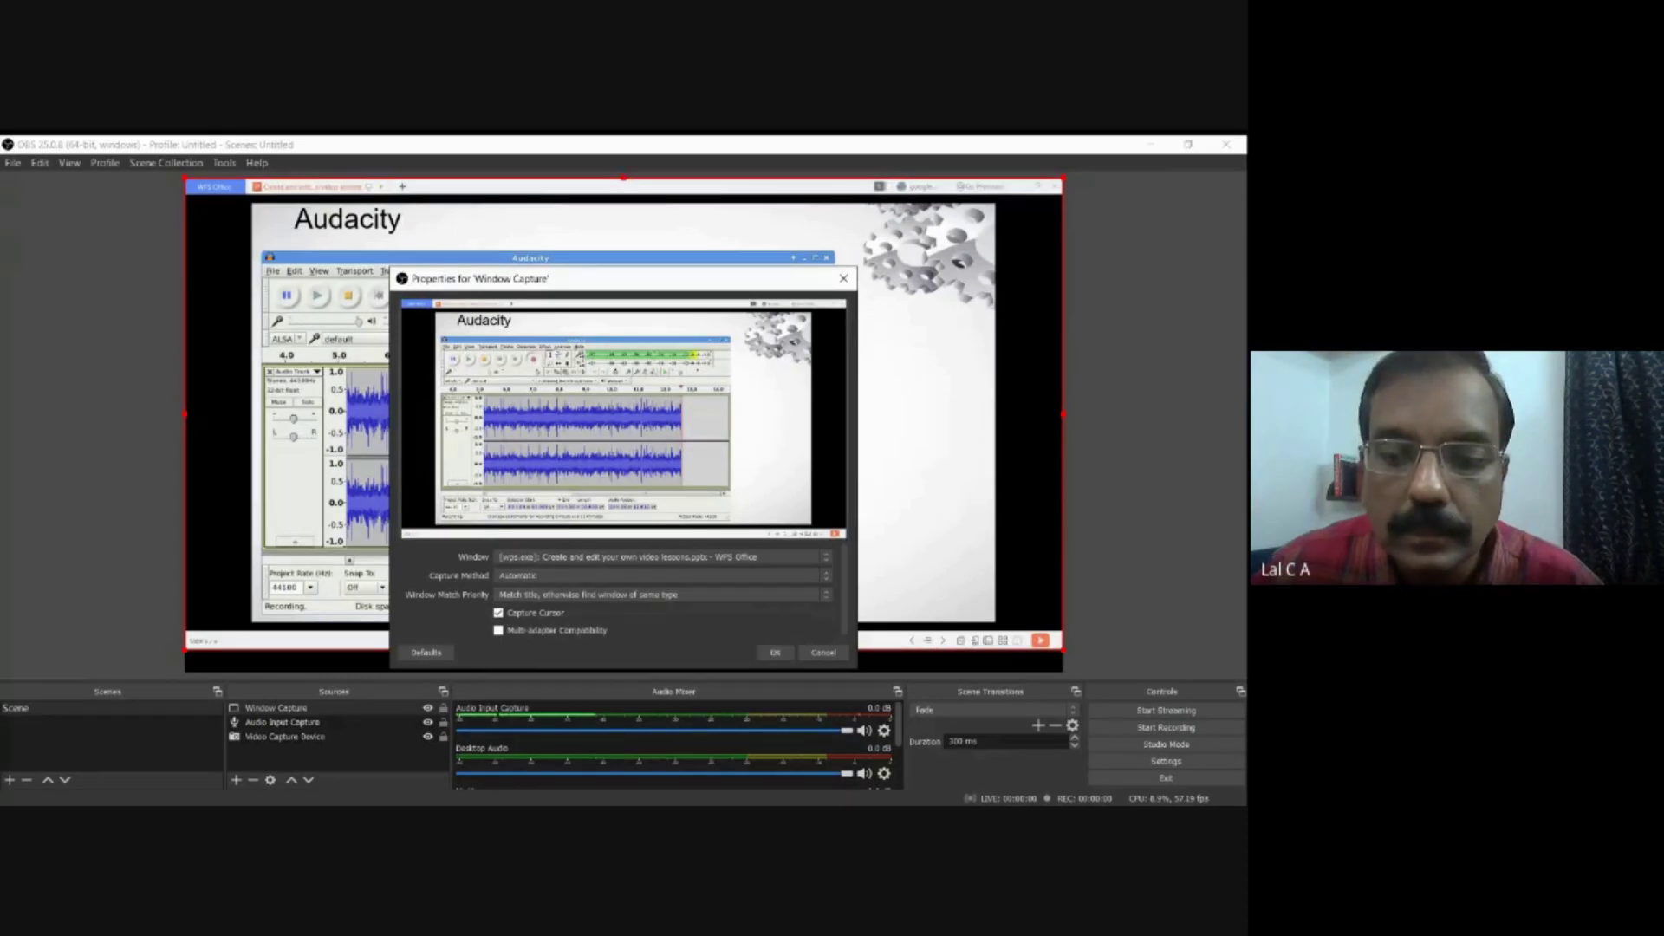
- Confirm the Window Capture properties so the WPS slide fills the preview
{"action": "left_click", "coordinate": [773, 652]}
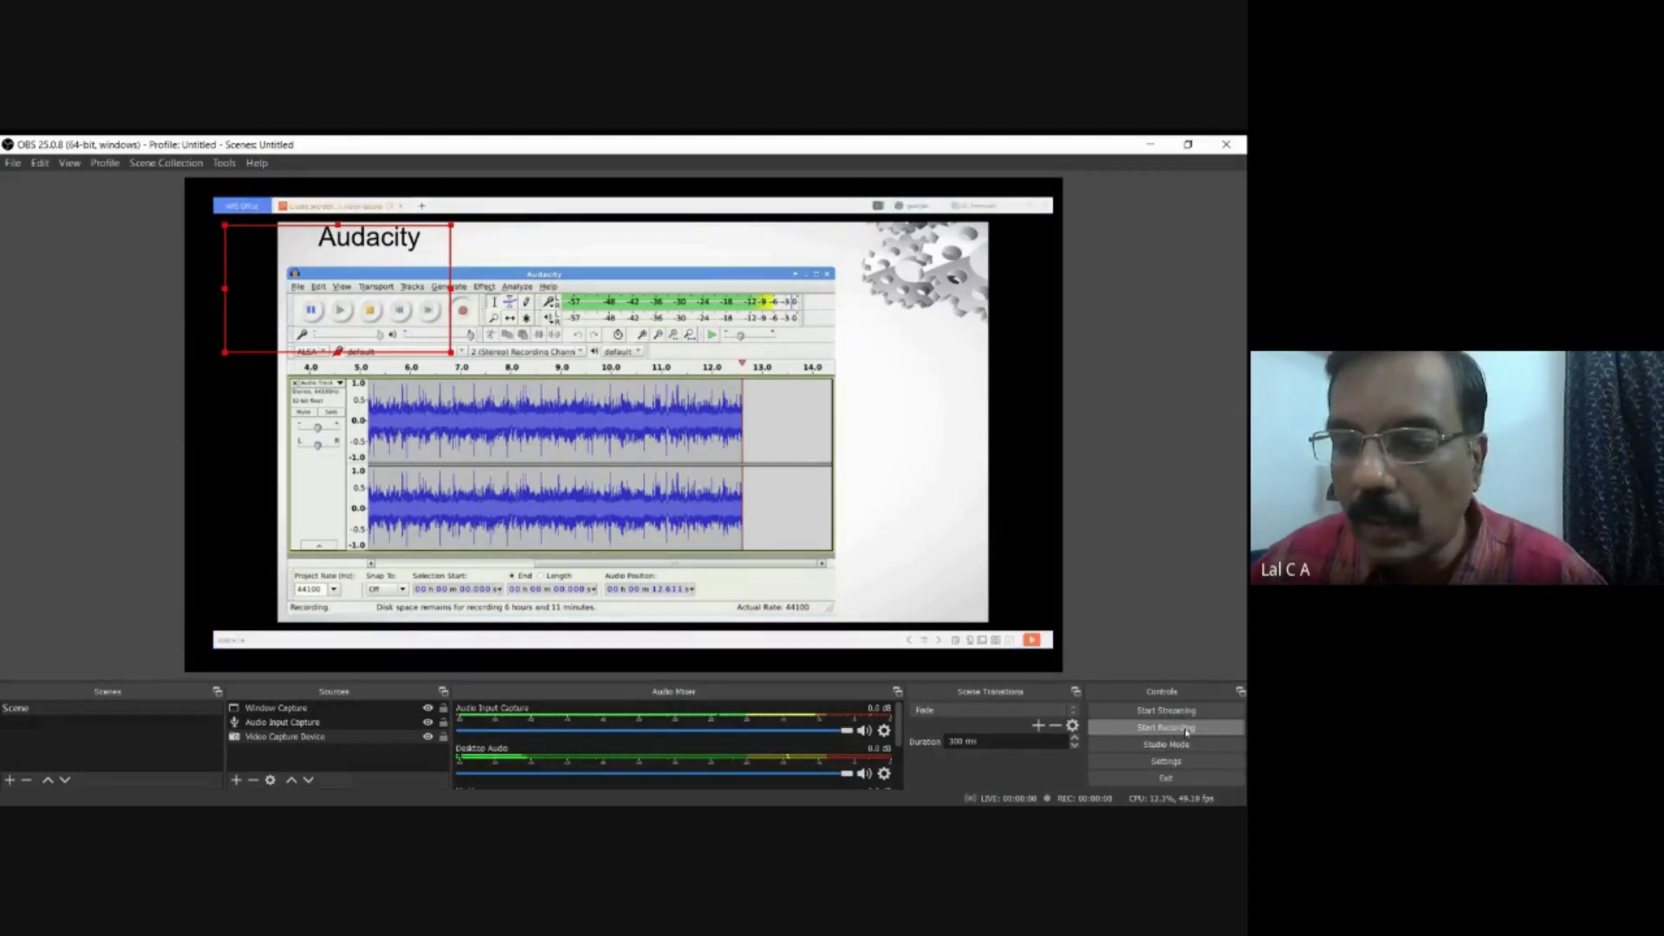
- Start recording the scene and advance the captured slideshow one slide
{"action": "left_click", "coordinate": [1142, 733]}
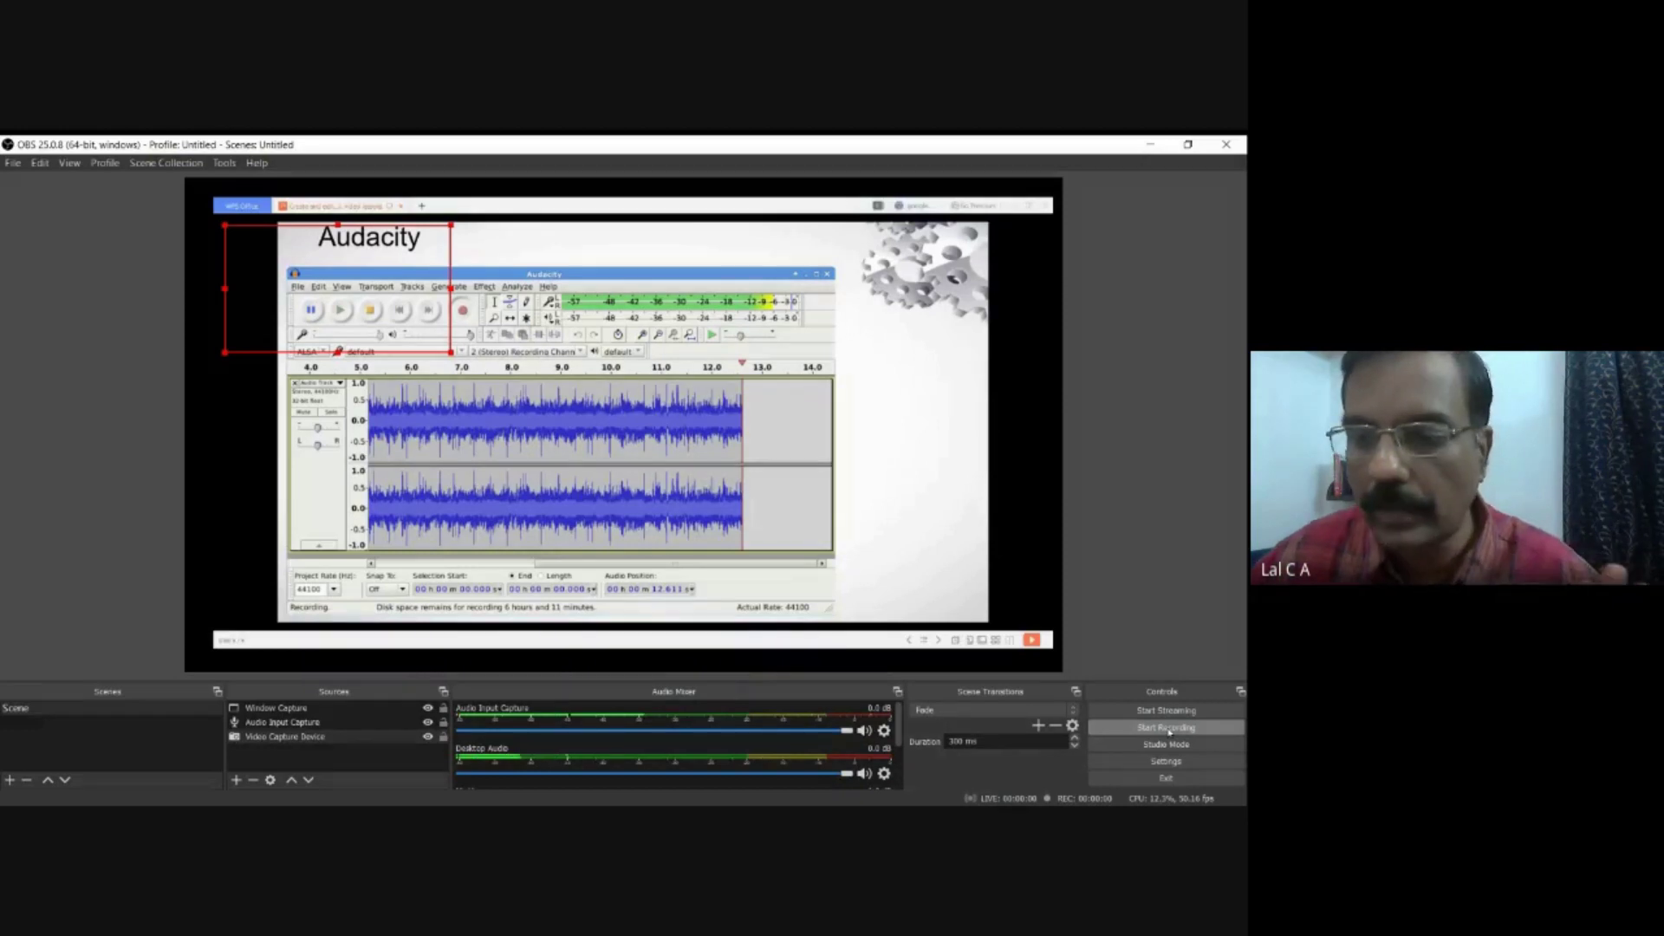
{"action": "left_click", "coordinate": [1169, 730]}
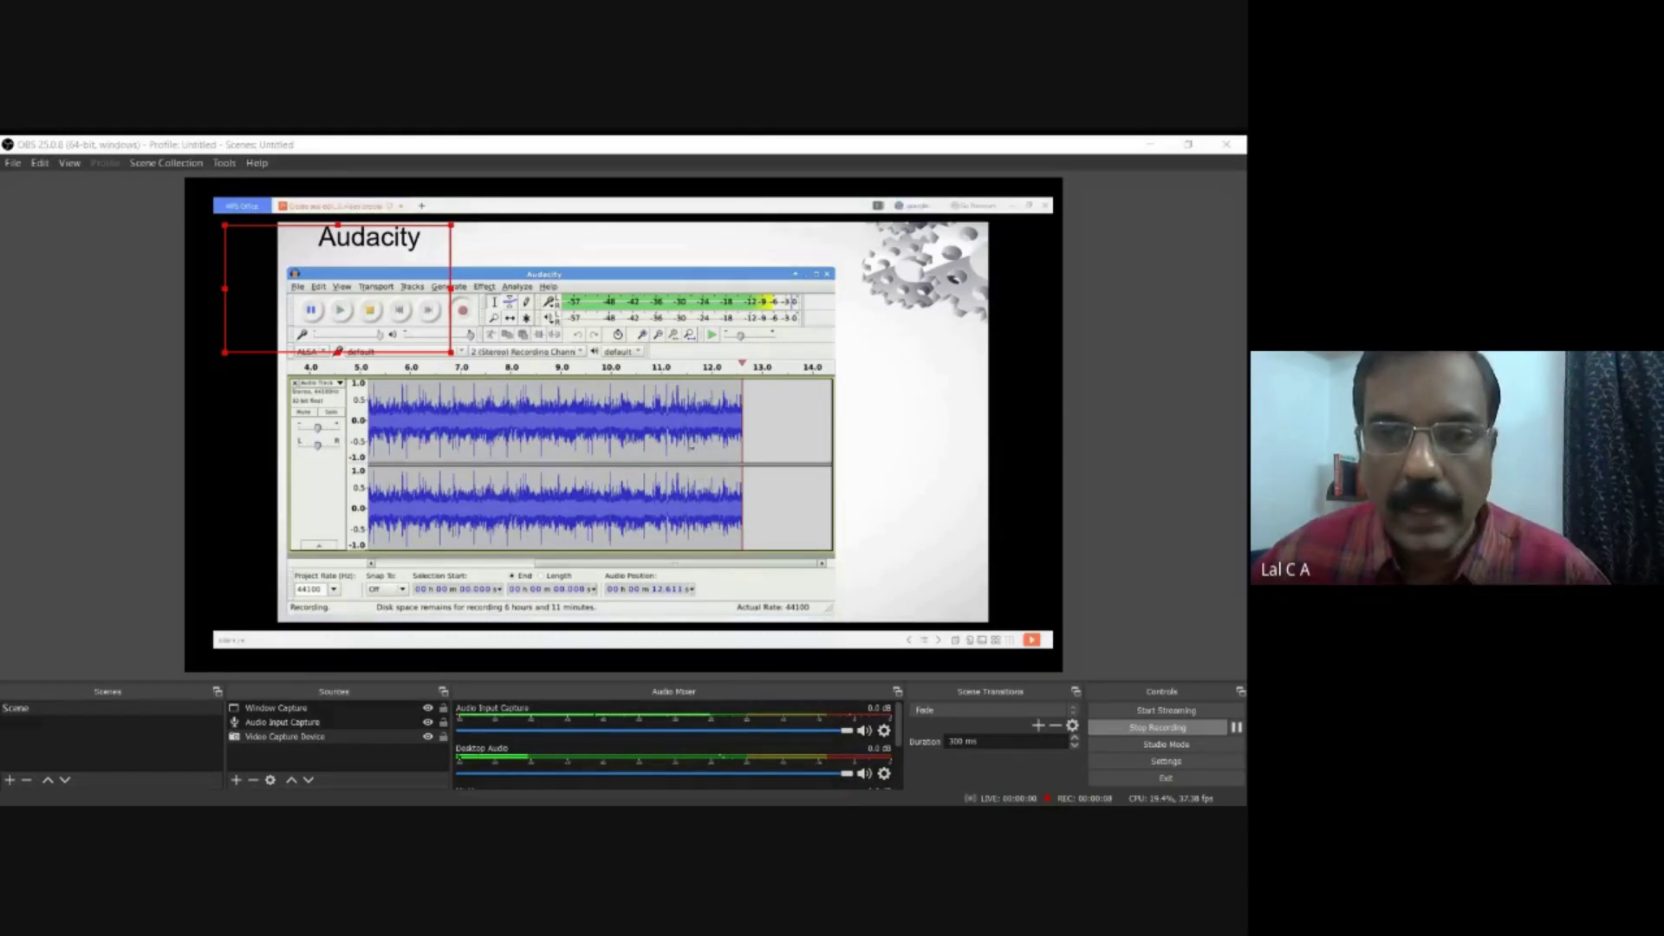
{"action": "key", "text": "Right"}
- Step the slideshow from the title slide through Three tools, Using OBS Studio and OpenShot slides, then pause recording
{"action": "key", "text": "Left"}
{"action": "key", "text": "Left"}
{"action": "key", "text": "Left"}
{"action": "key", "text": "Left"}
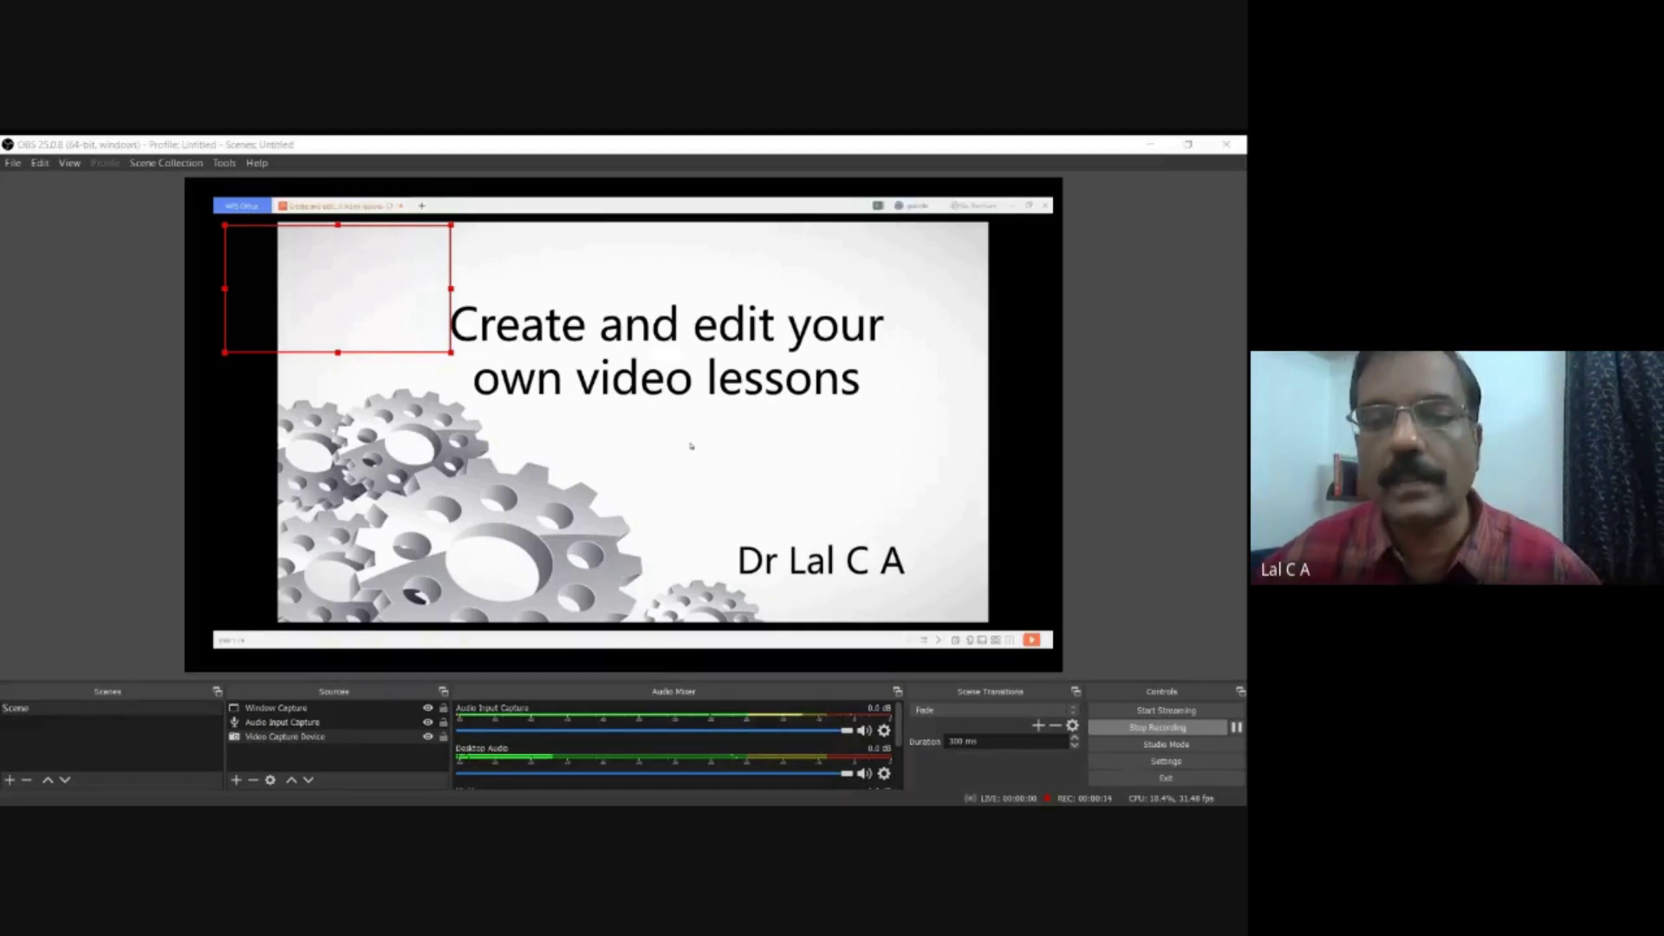
{"action": "key", "text": "Right"}
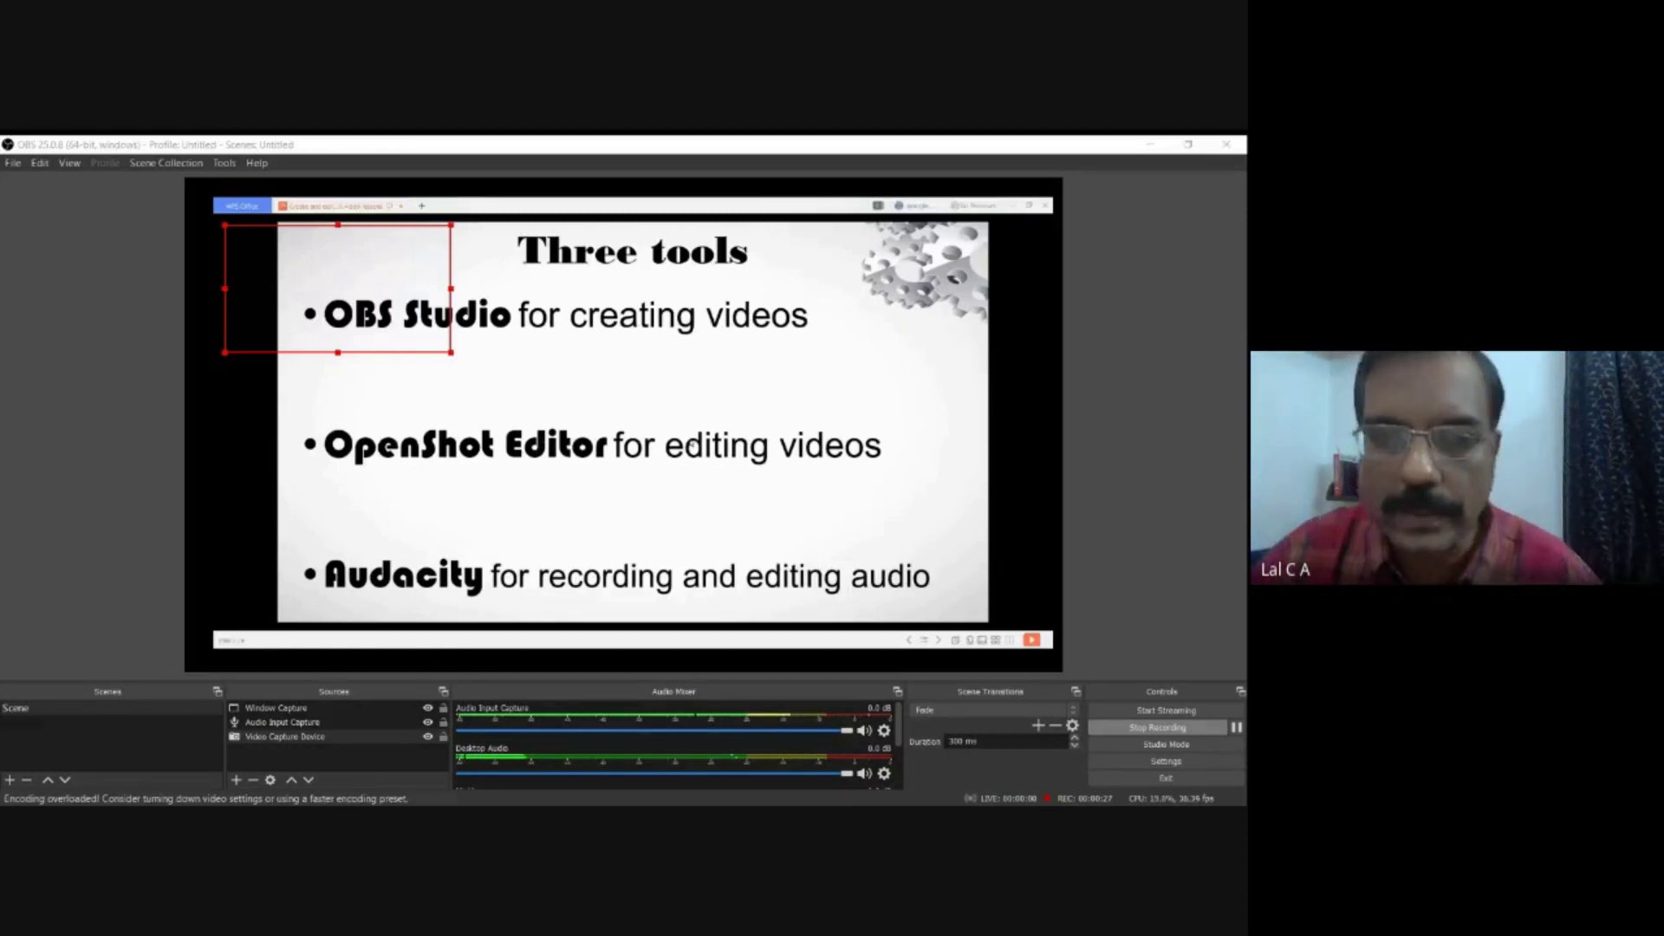
{"action": "left_click", "coordinate": [933, 468]}
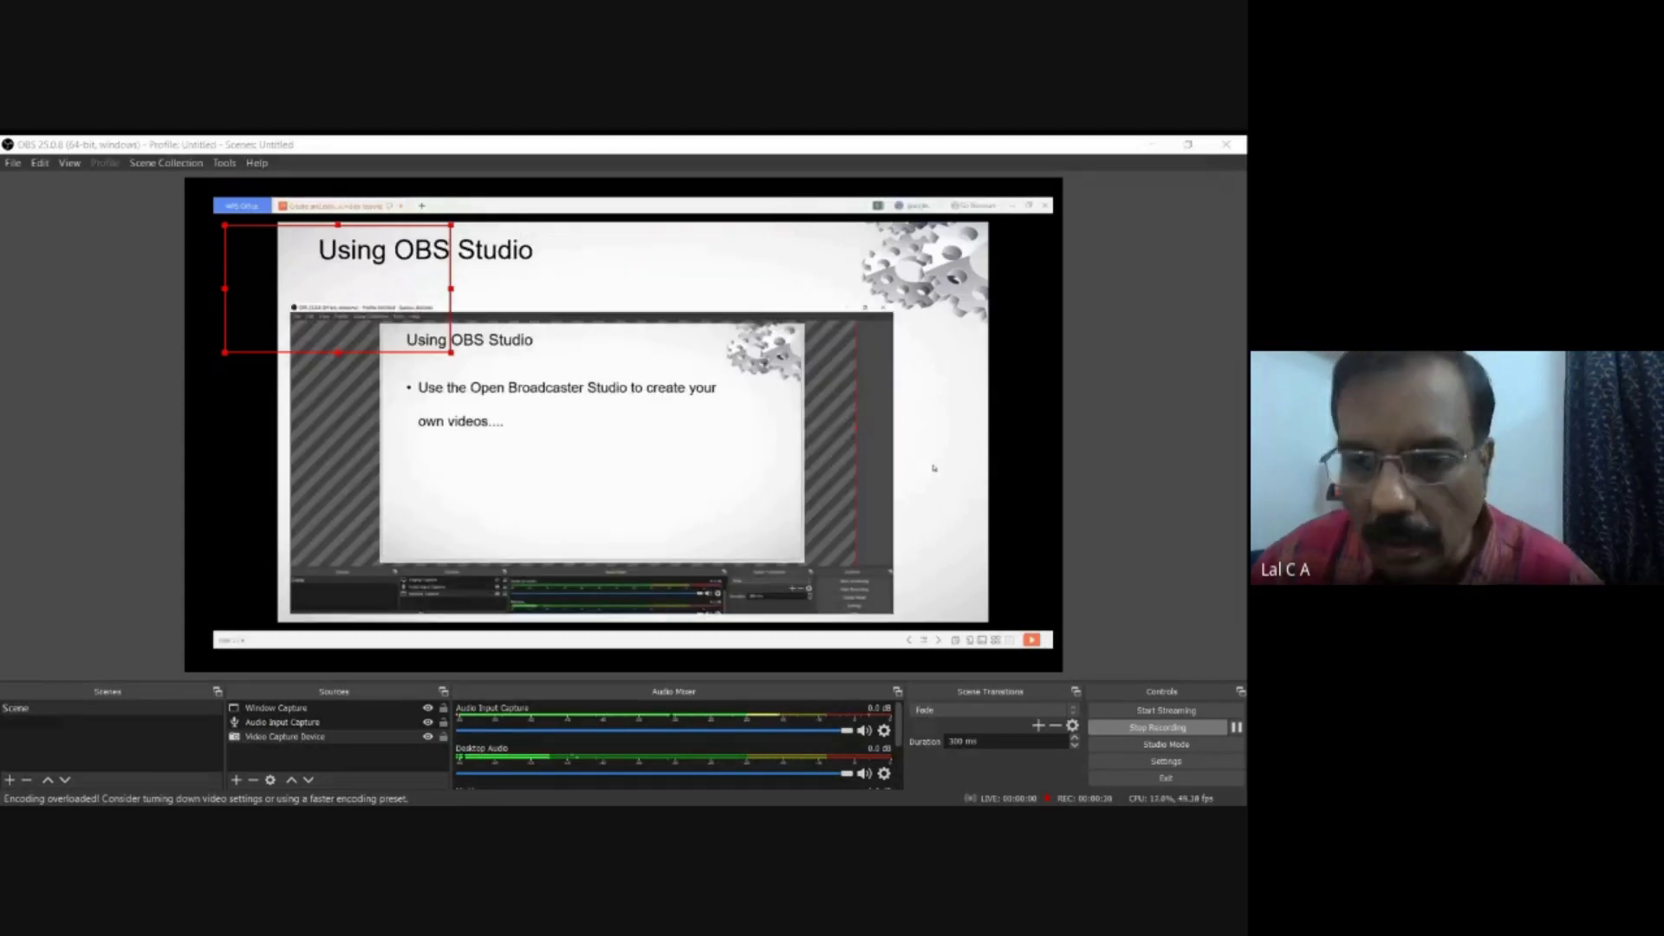
{"action": "left_click", "coordinate": [935, 467]}
{"action": "left_click", "coordinate": [937, 468]}
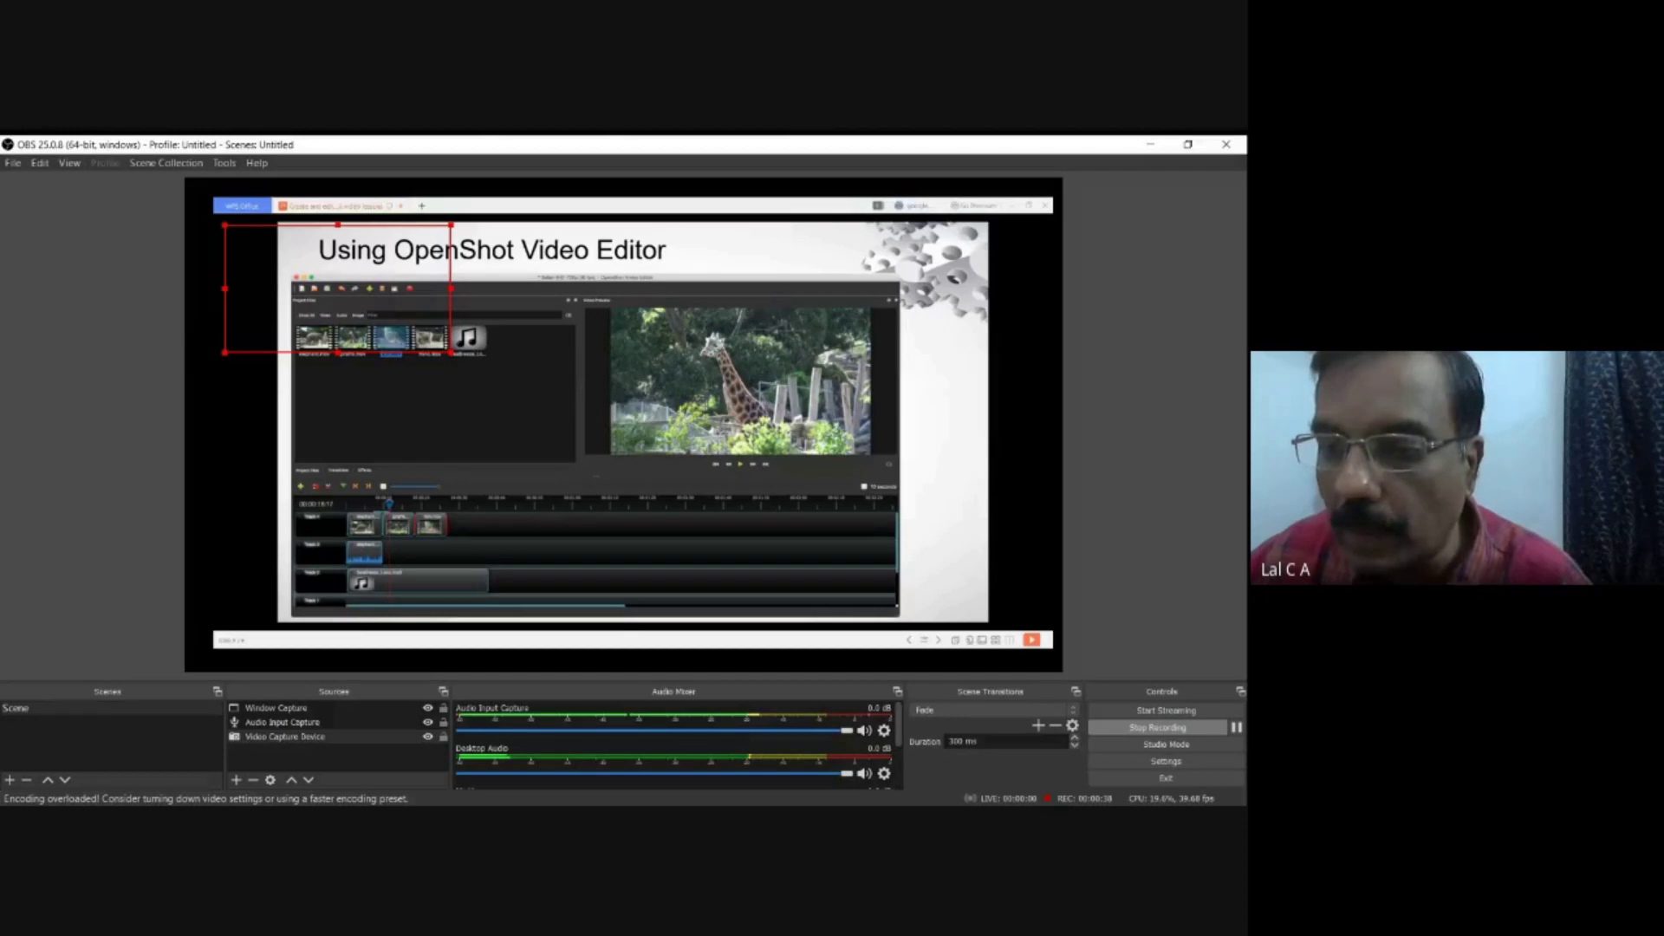
{"action": "left_click", "coordinate": [1236, 727]}
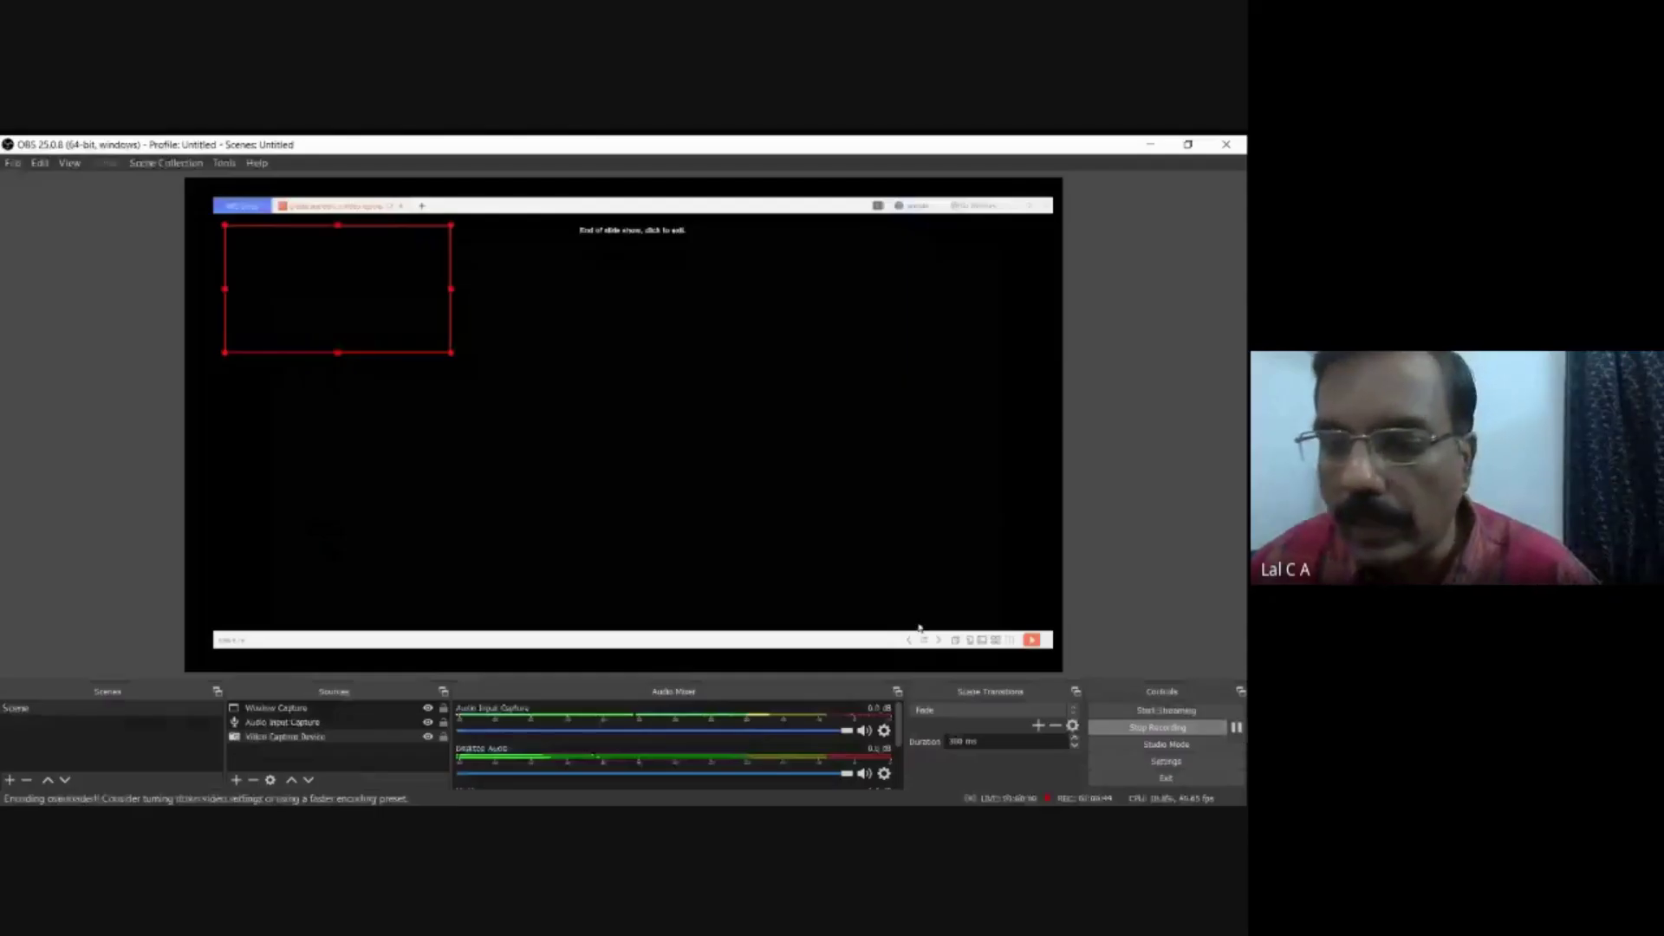
- Stop the recording
{"action": "left_click", "coordinate": [1158, 731]}
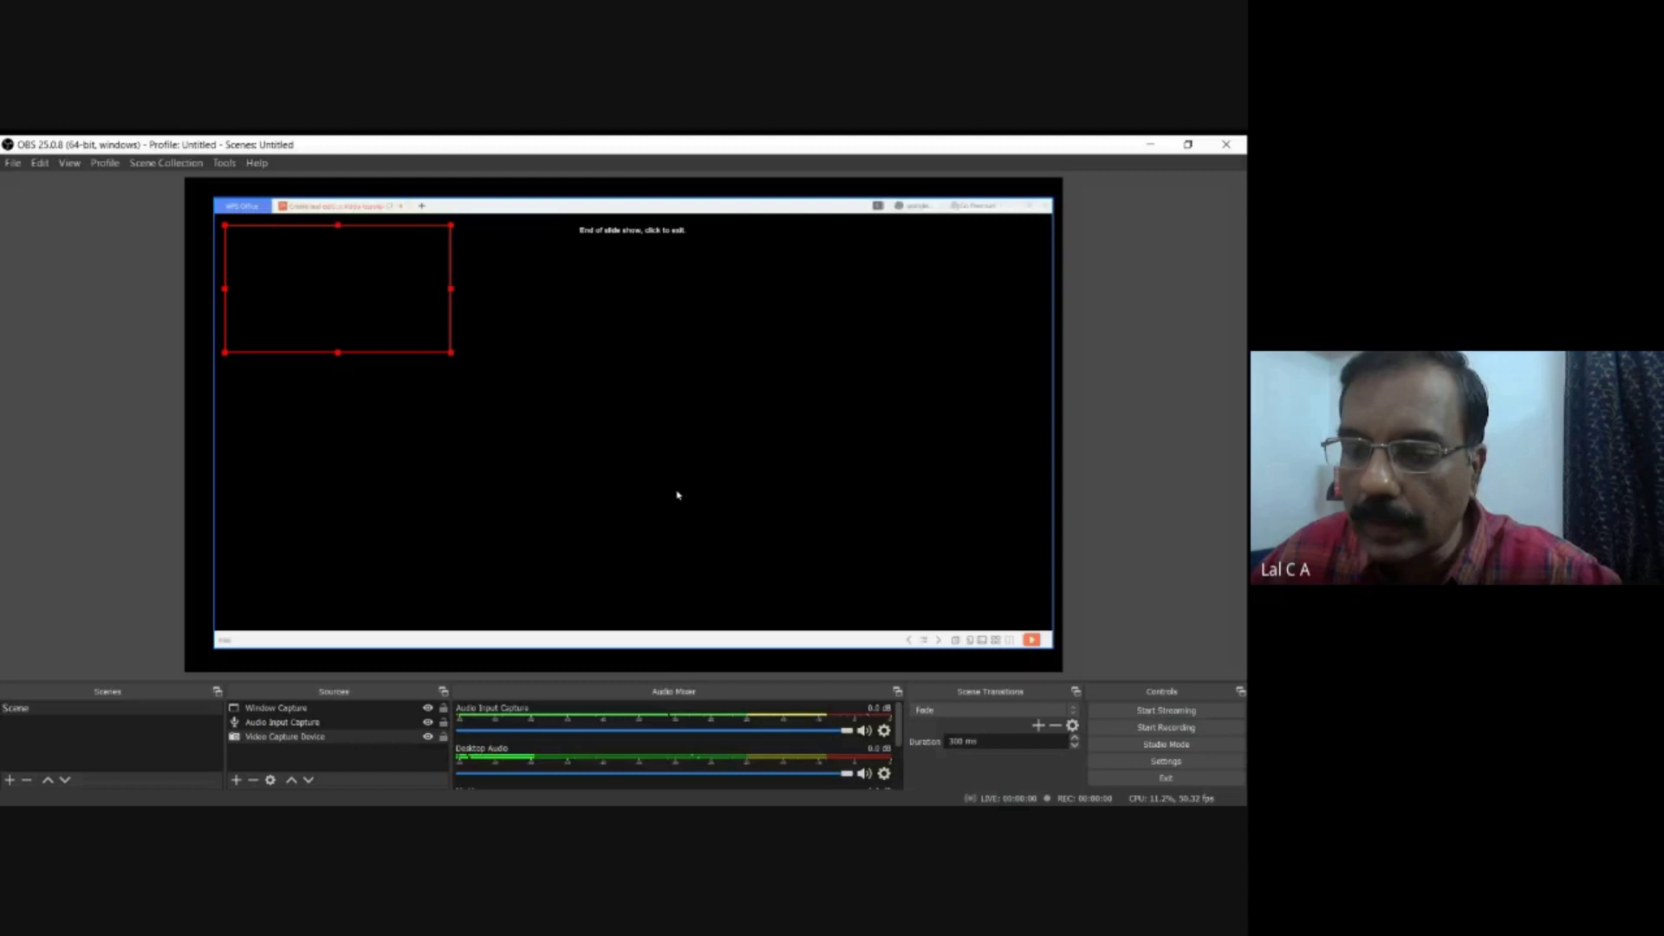
- Nudge the webcam box further into the canvas's top-left corner
{"action": "mouse_move", "coordinate": [439, 358]}
{"action": "left_mouse_down"}
{"action": "mouse_move", "coordinate": [798, 346]}
{"action": "mouse_move", "coordinate": [390, 326]}
{"action": "mouse_move", "coordinate": [411, 356]}
{"action": "left_mouse_up"}
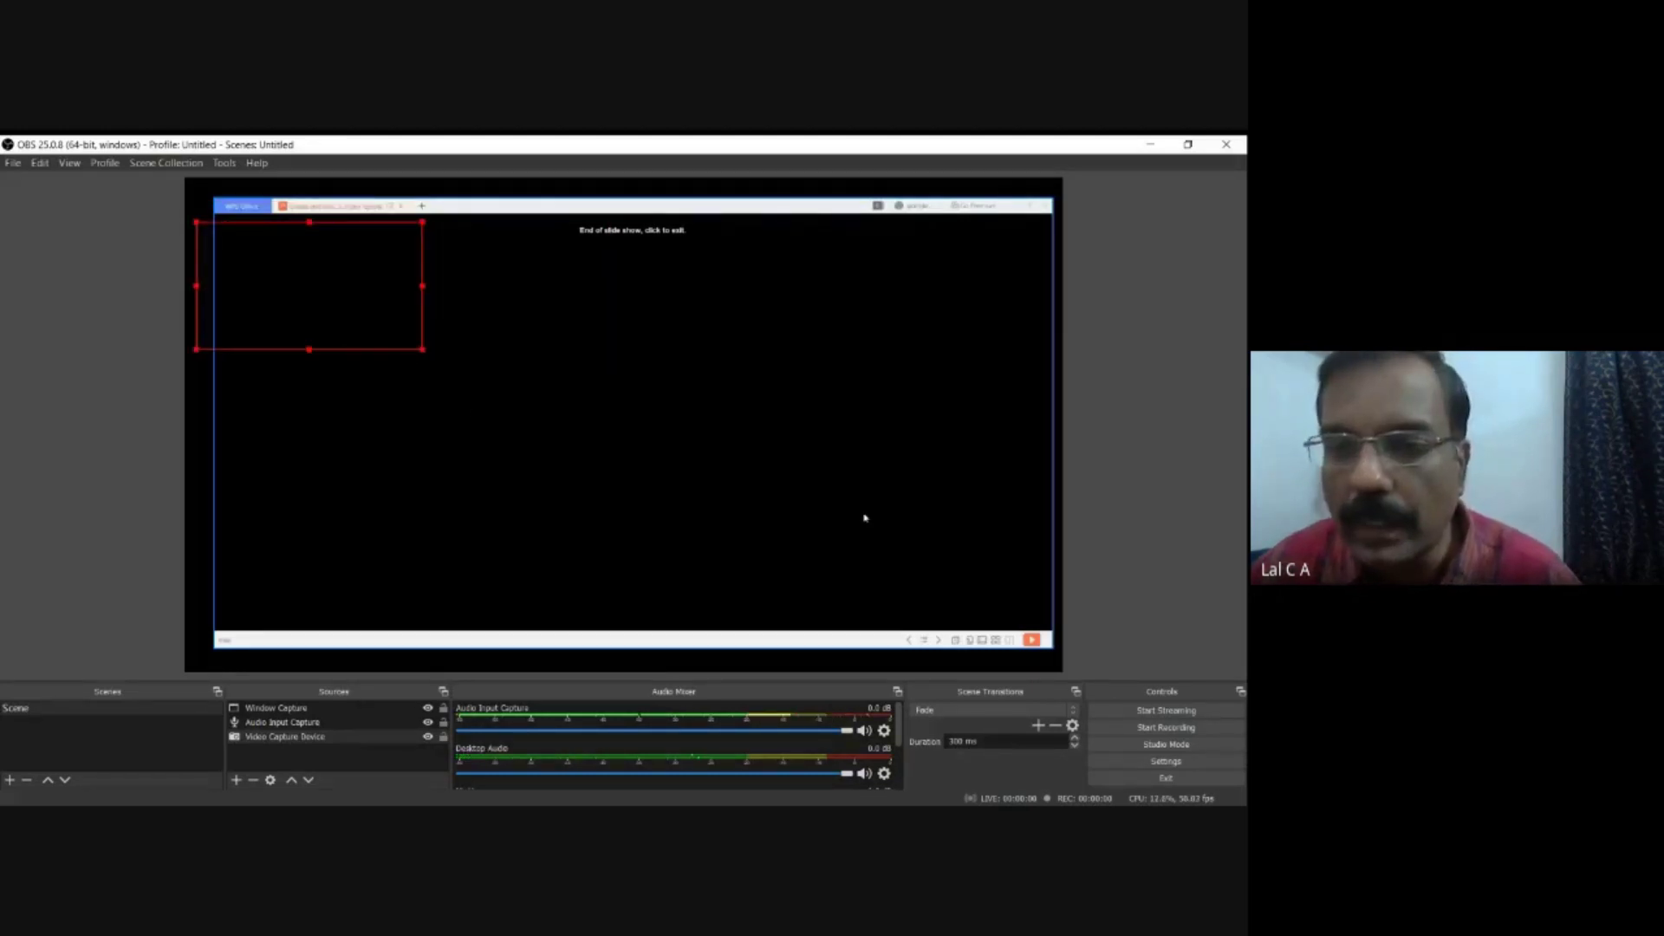